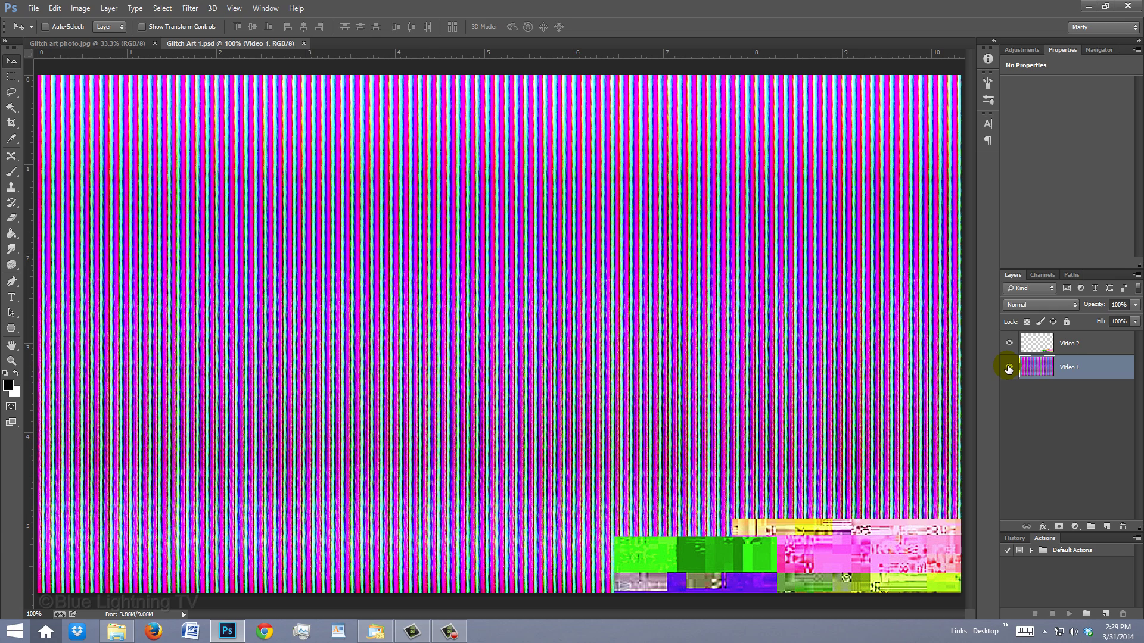
- Drag the portrait from Glitch art photo.jpg into Glitch Art 1.psd as Layer 1 above Video 1
left_click(1009, 367)
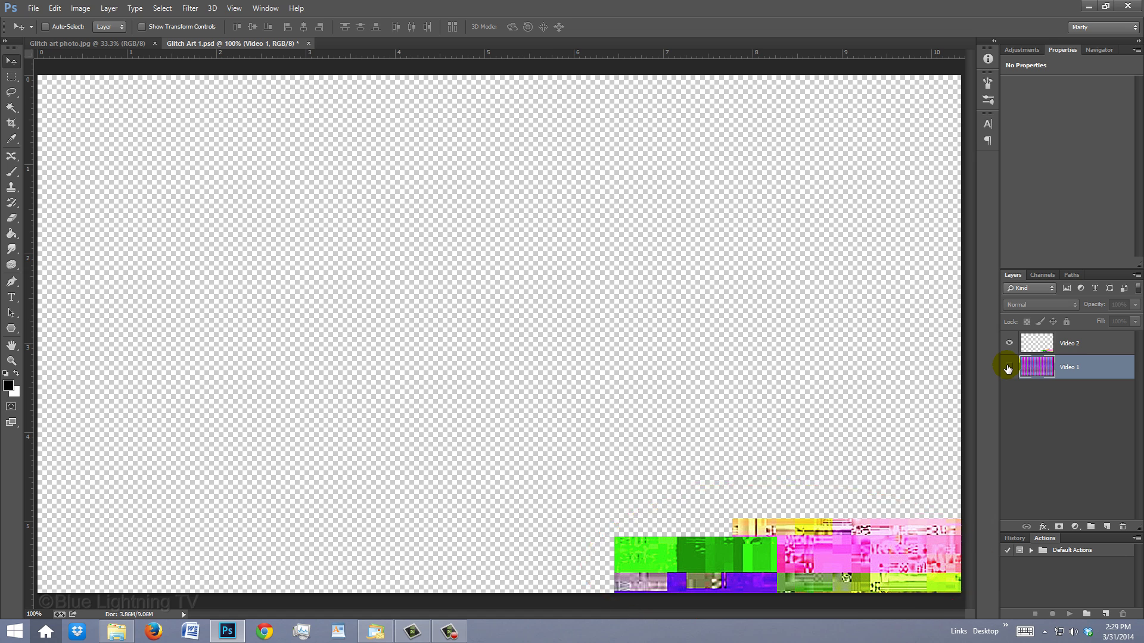
left_click(1009, 368)
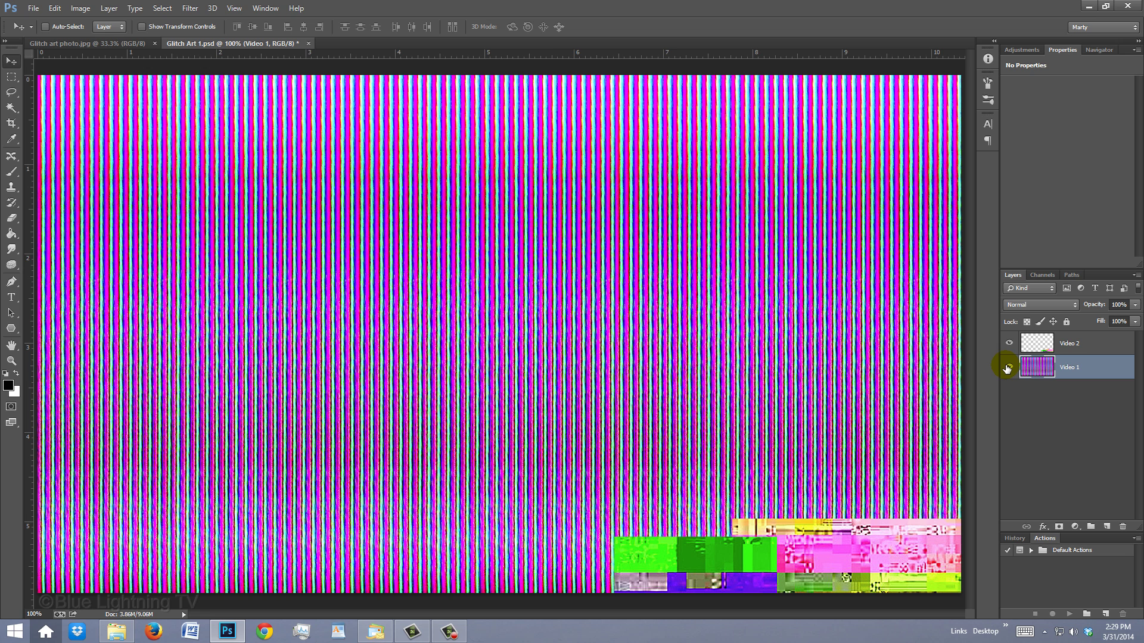
left_click(106, 44)
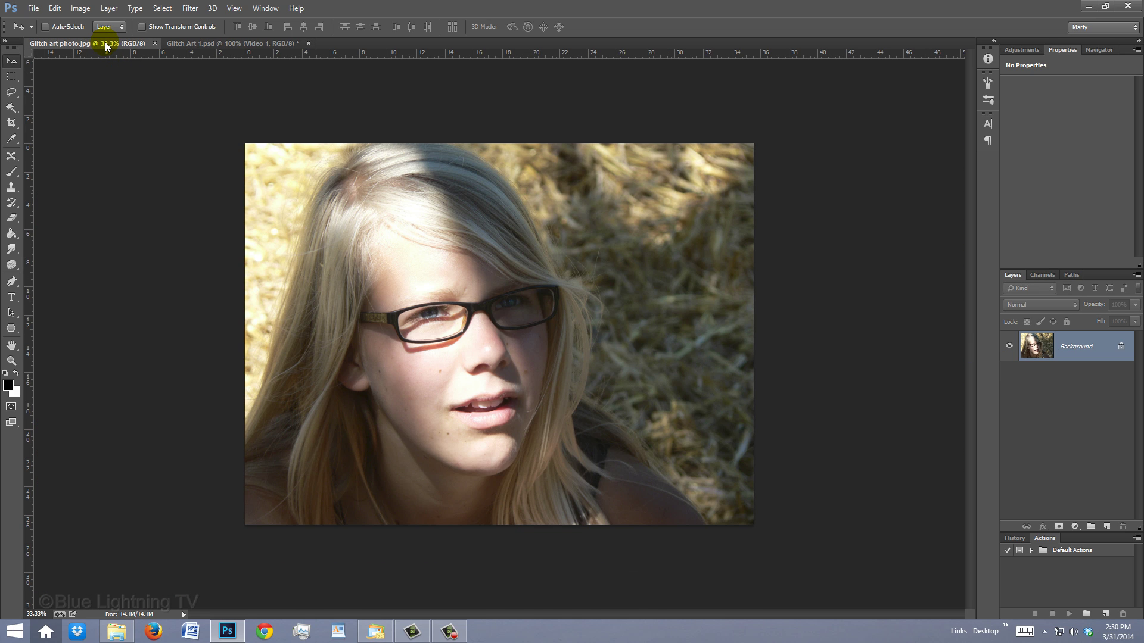
key("v")
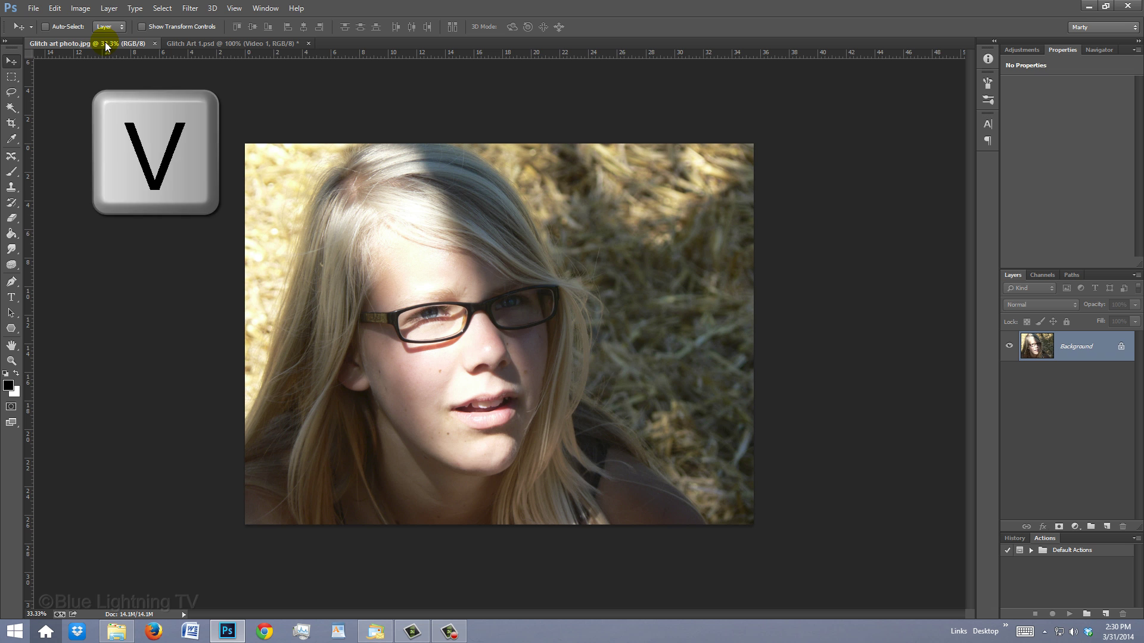
left_click_drag(320, 207, 232, 48)
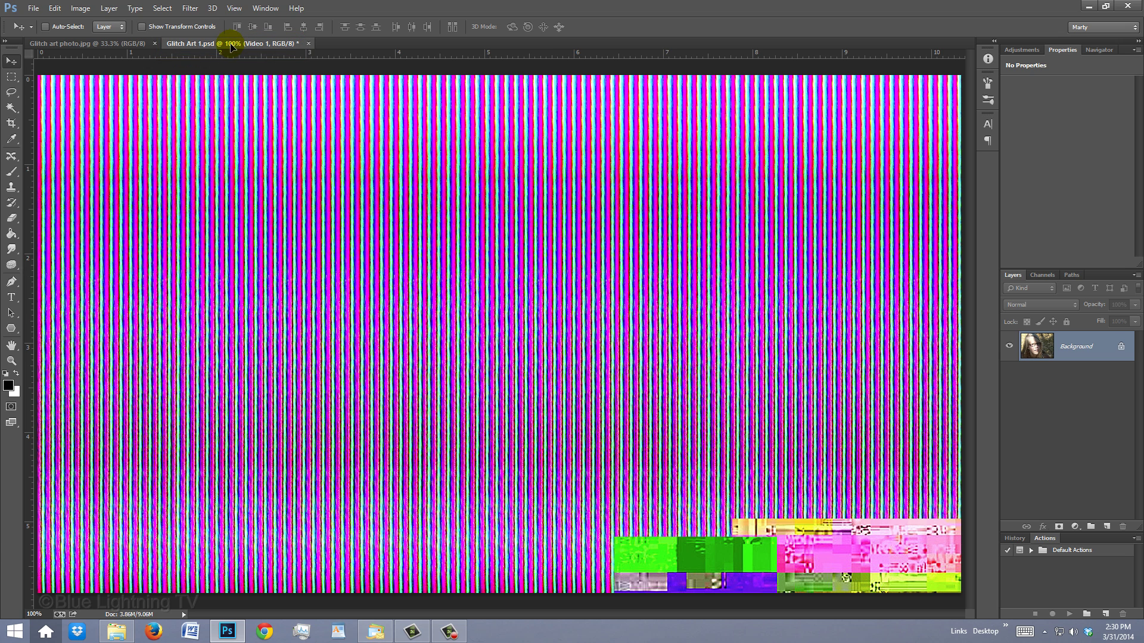
left_click_drag(233, 47, 255, 76)
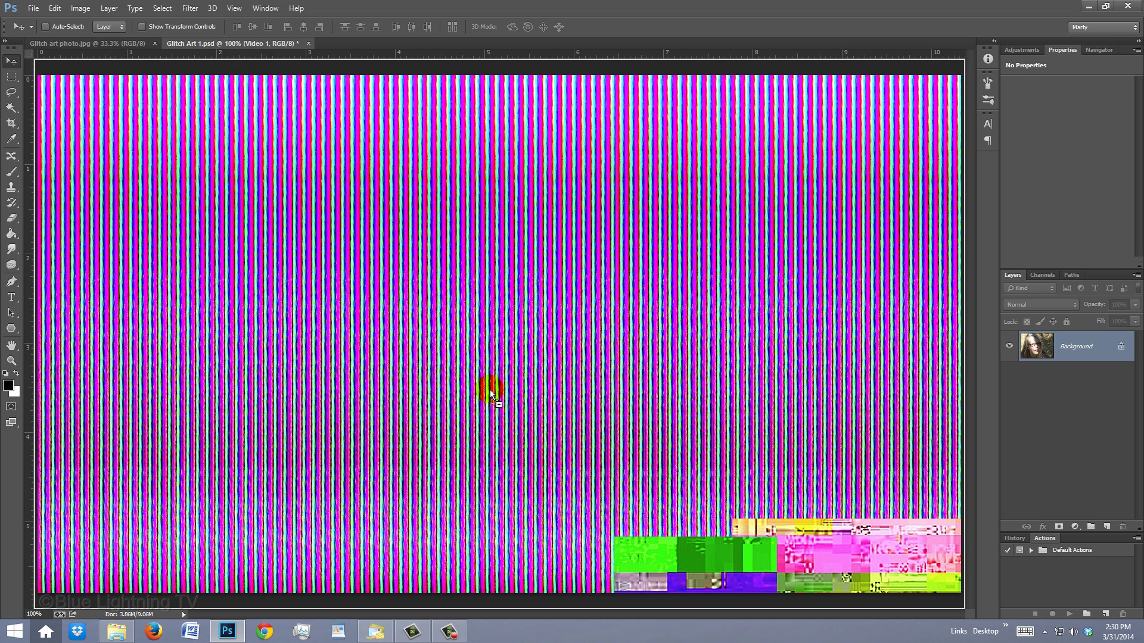
left_click_drag(490, 390, 492, 392)
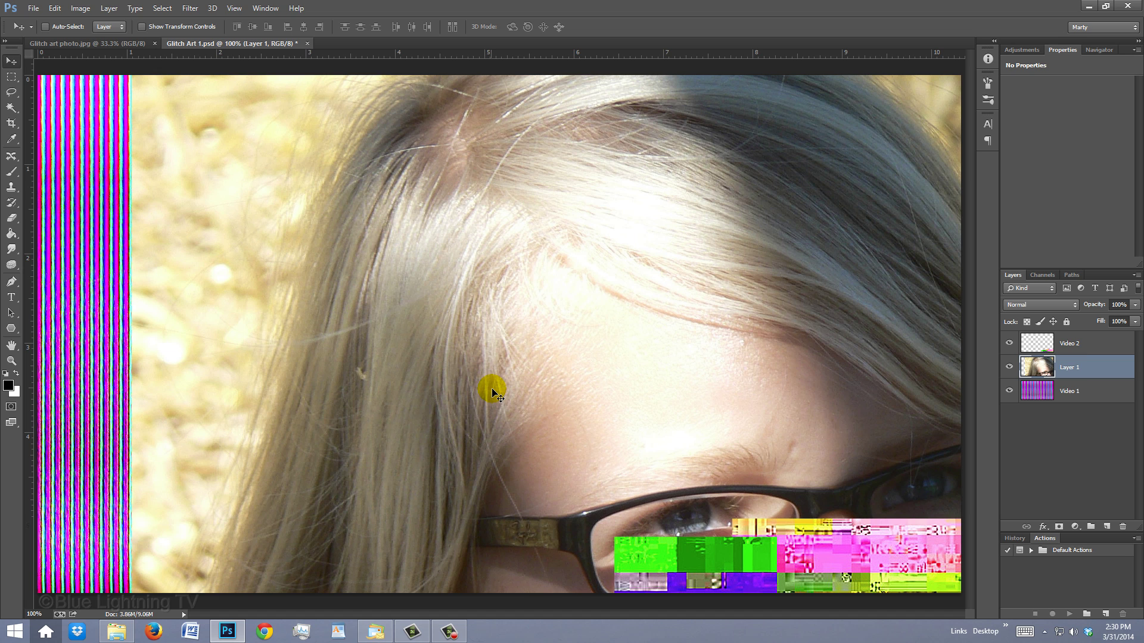
- Free-transform the portrait to about 79% scale, positioned so the face fills the canvas
key("ctrl+t")
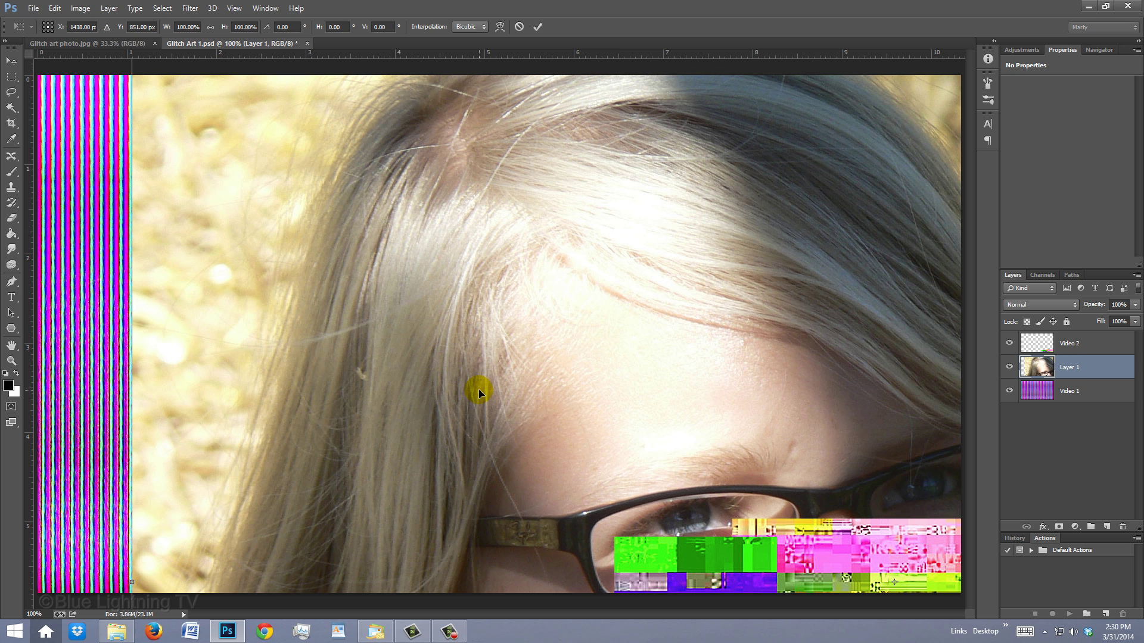
key("ctrl+0")
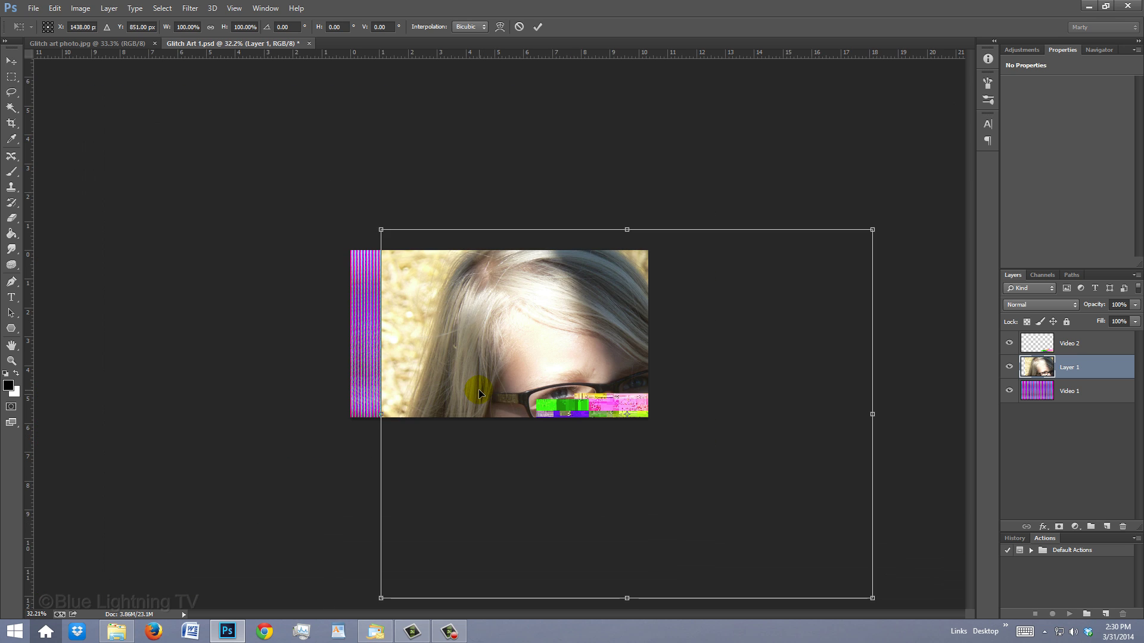
left_click_drag(478, 390, 388, 278)
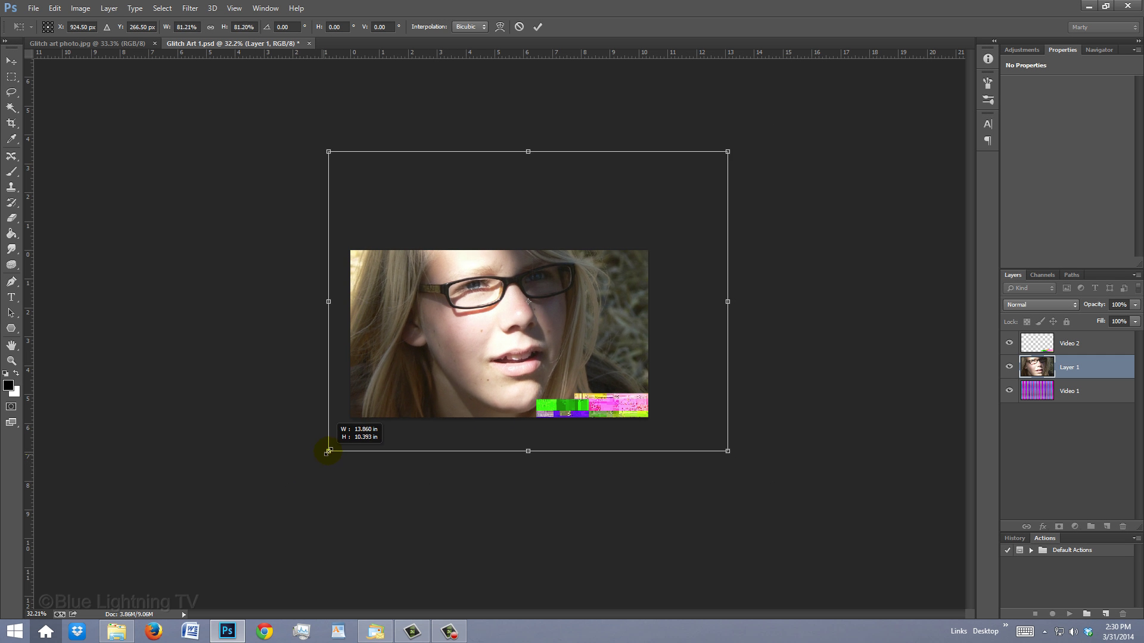
left_click_drag(439, 401, 335, 447)
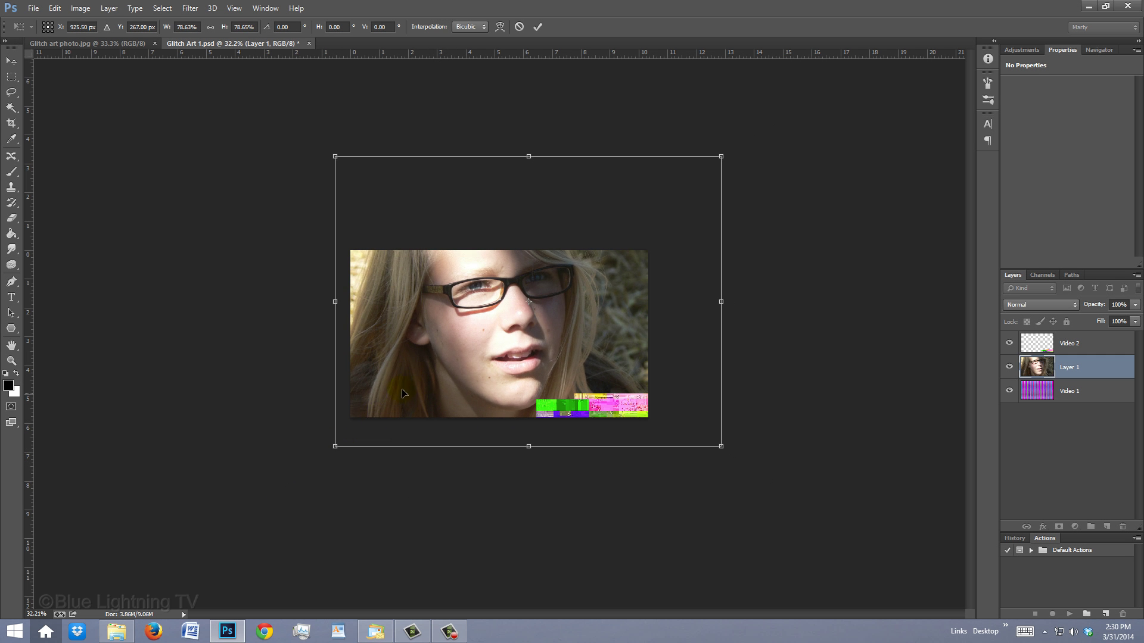
left_click_drag(404, 394, 415, 382)
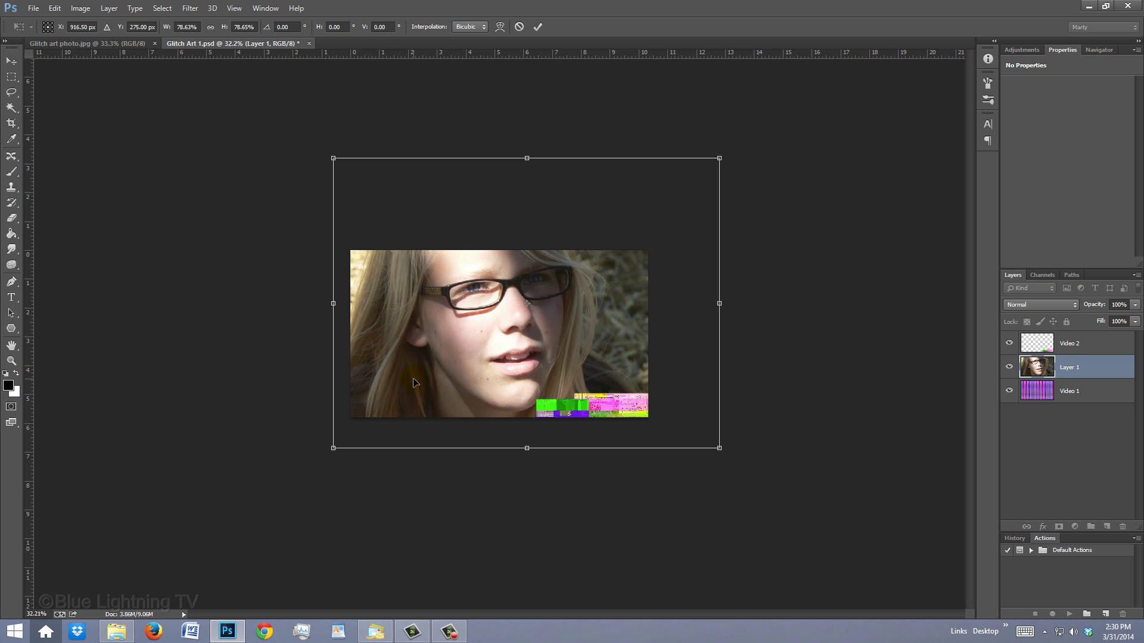
key("Return")
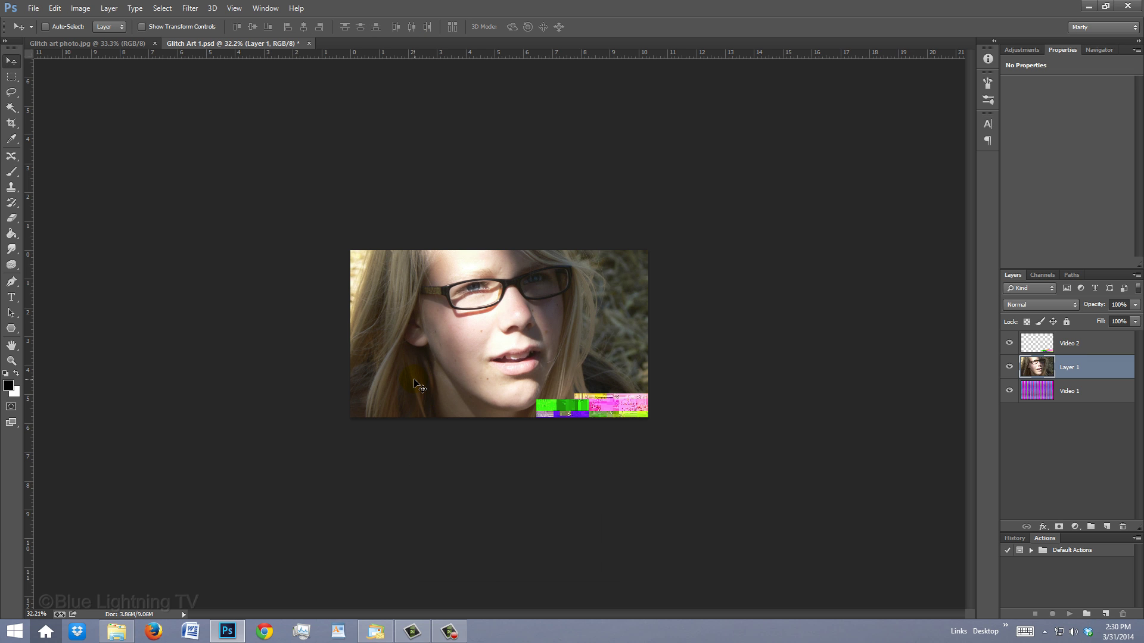
- Marquee-select the entire canvas and crop the image to it, trimming the portrait's overhang
key("ctrl+1")
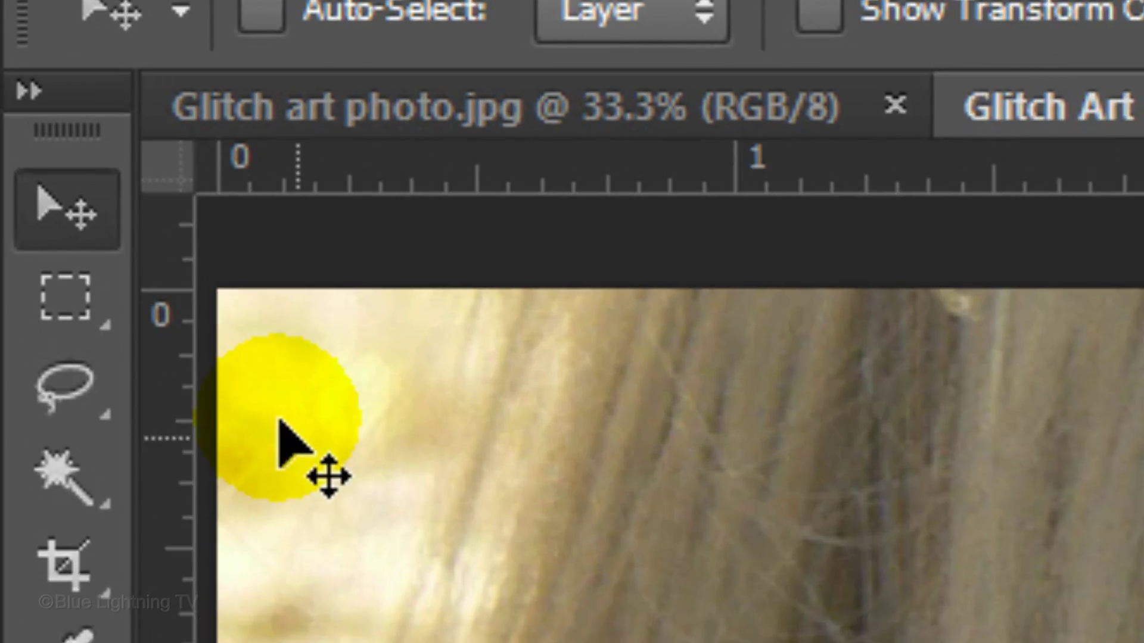
left_click(24, 126)
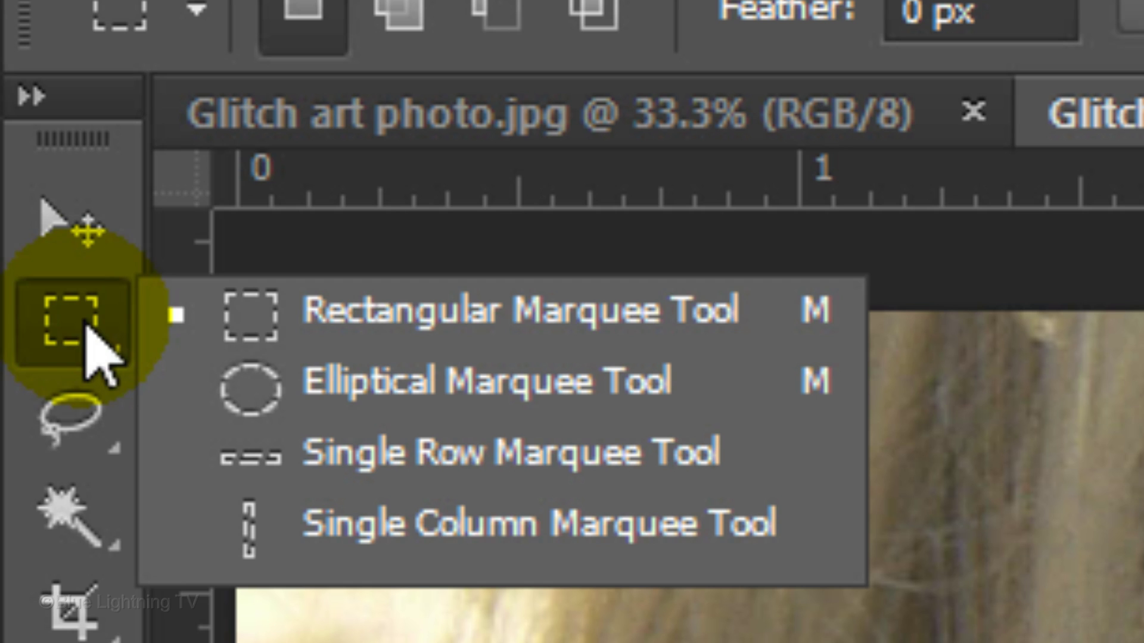
left_click(345, 333)
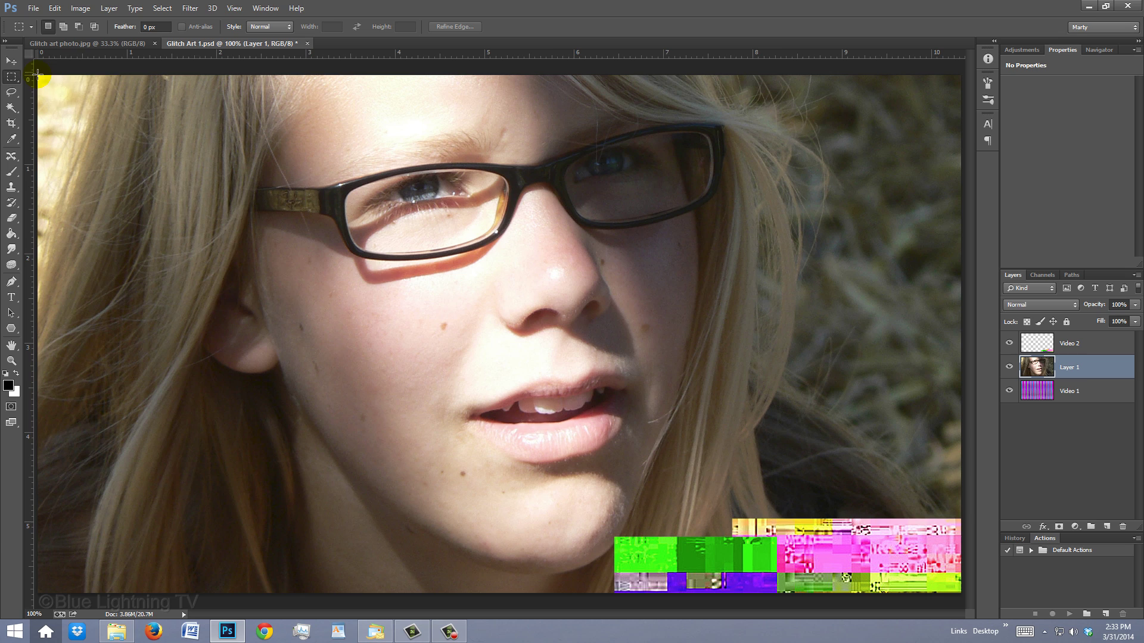
left_click_drag(237, 309, 975, 608)
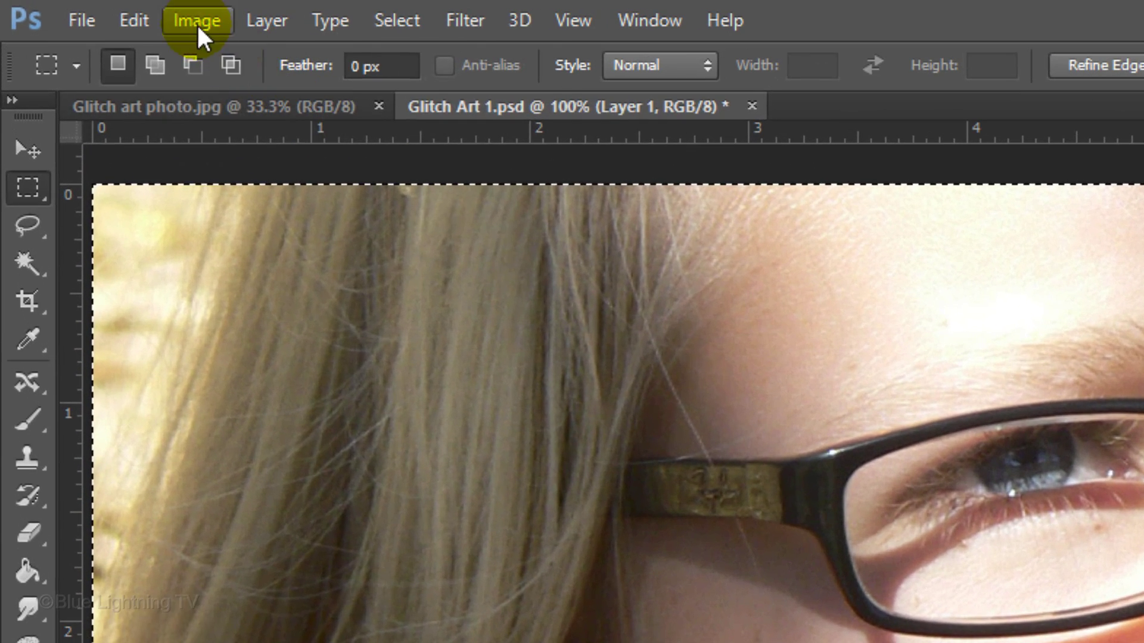
left_click(80, 9)
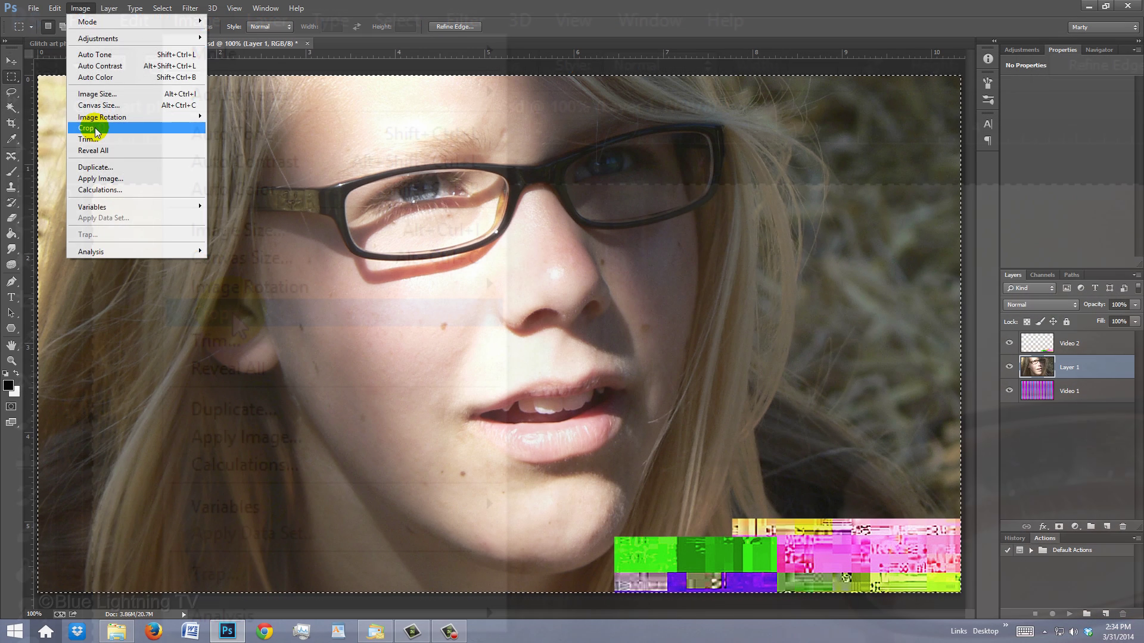
left_click(97, 129)
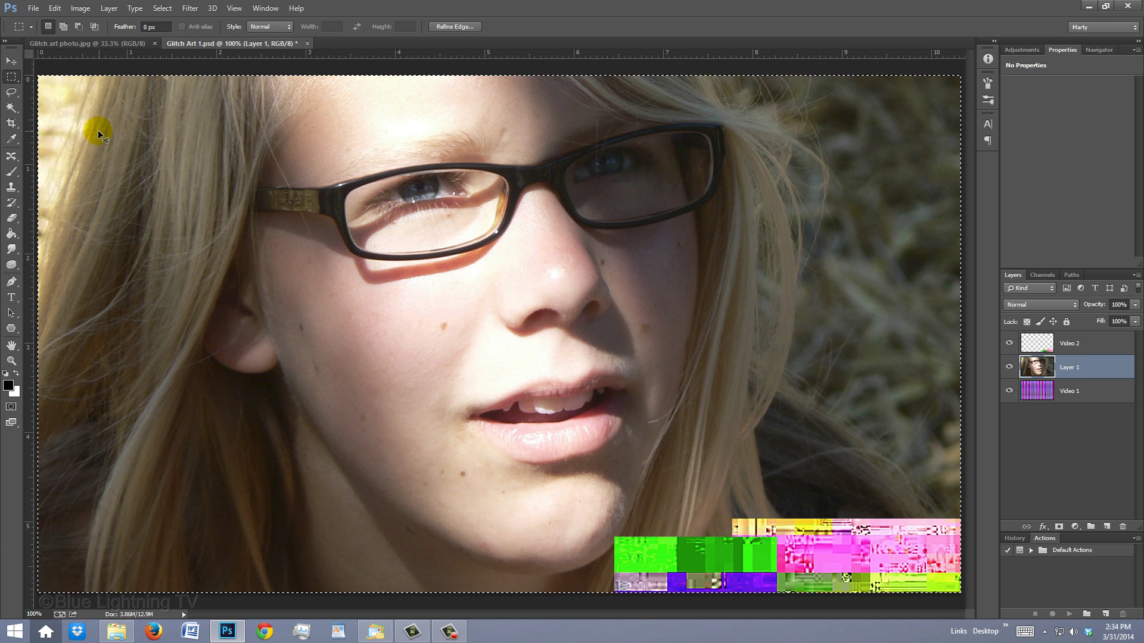
- Apply Pointillize to the portrait, then offset it 100 pixels right with Set to Transparent
key("ctrl+d")
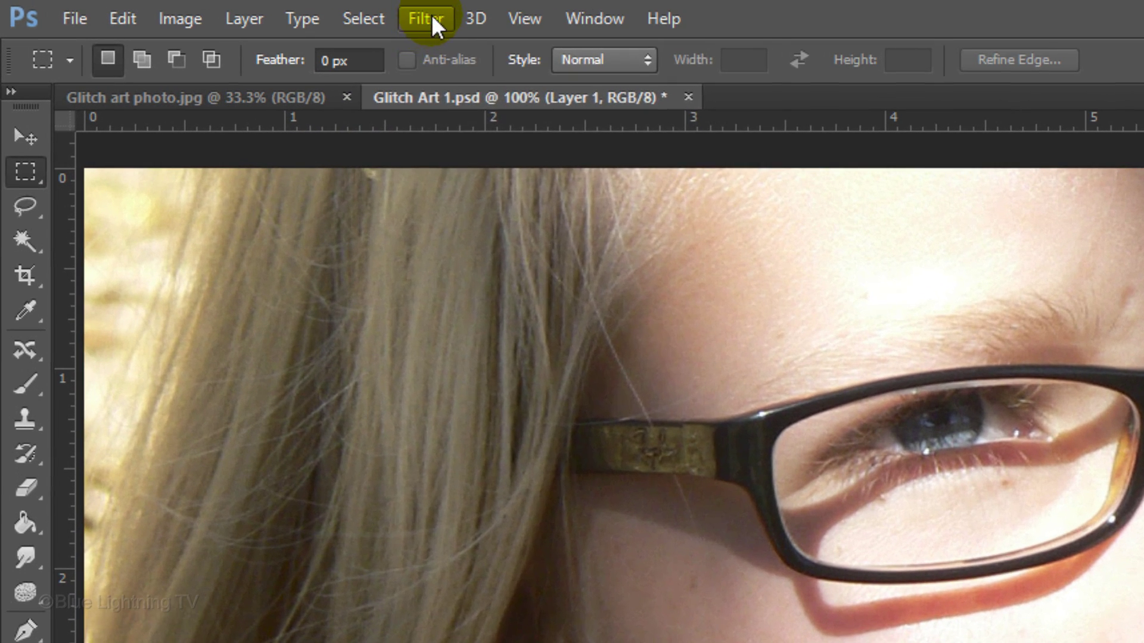
left_click(399, 18)
mouse_move(451, 388)
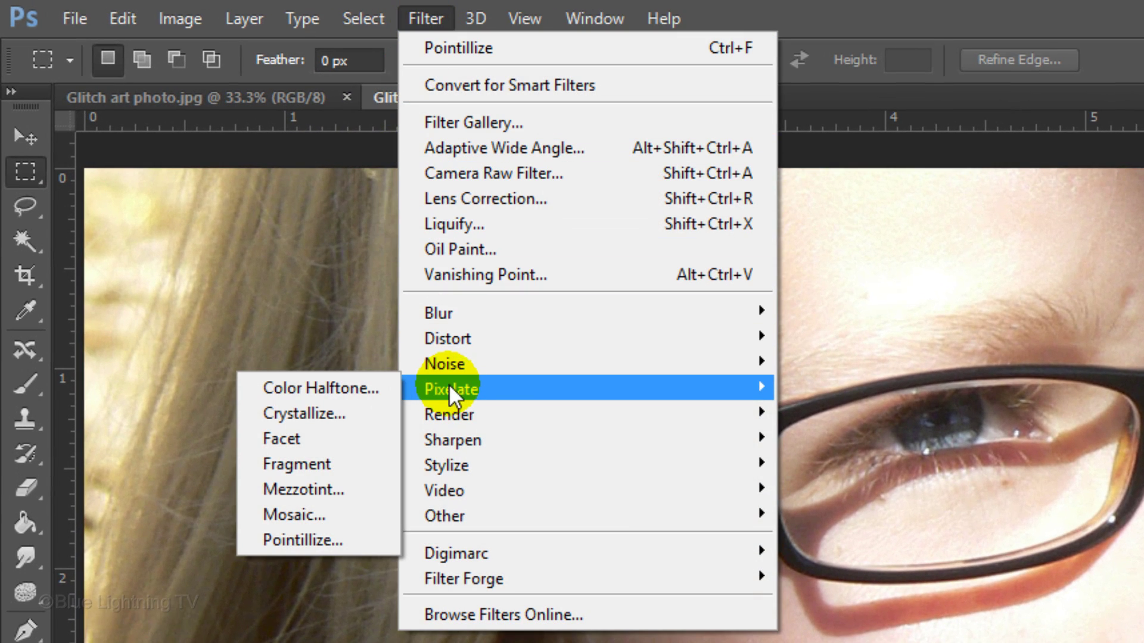
left_click(327, 544)
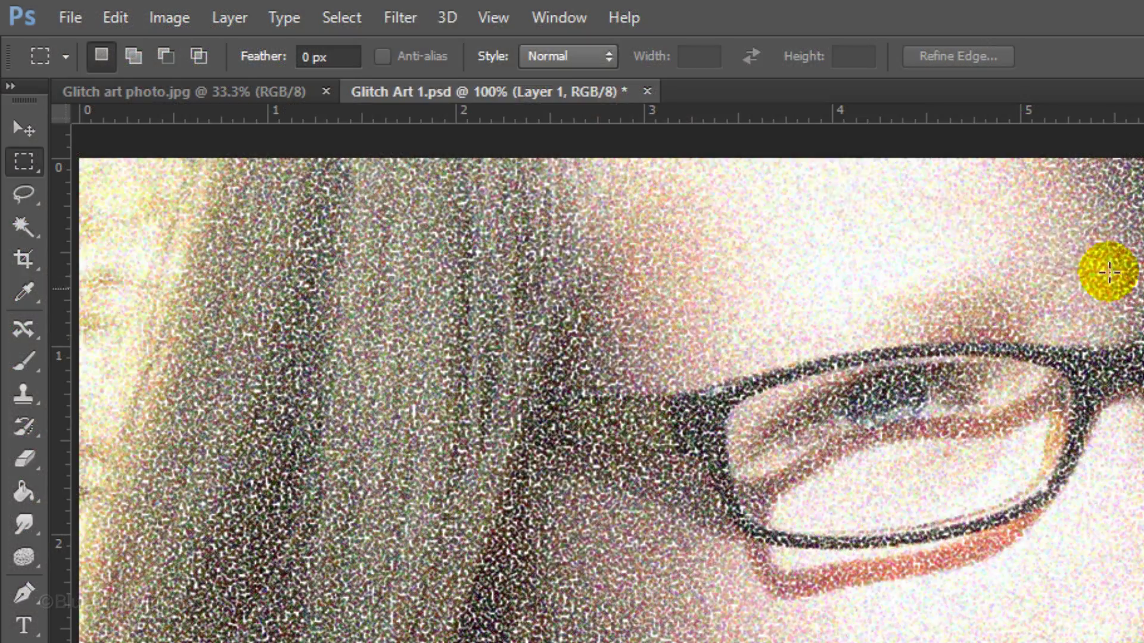
left_click(398, 18)
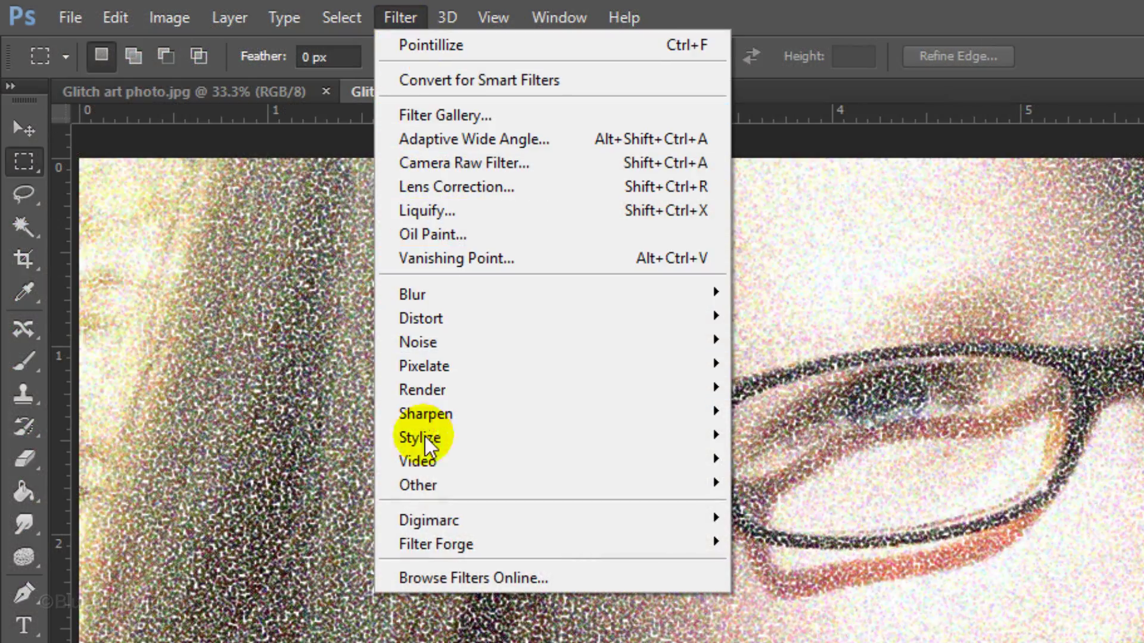
mouse_move(418, 485)
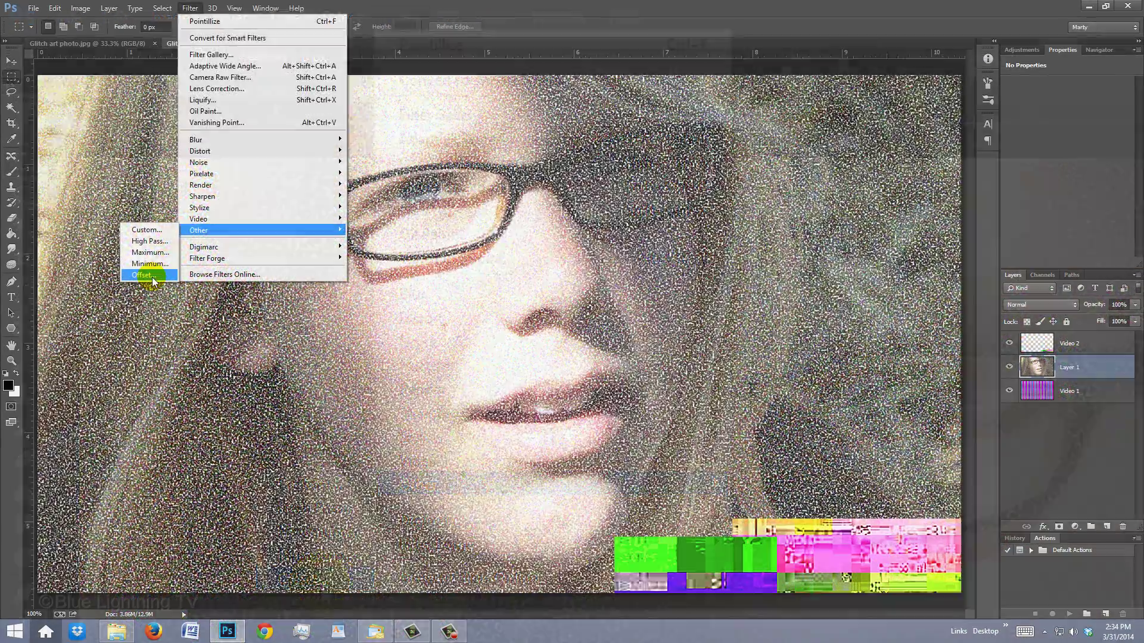
left_click(320, 582)
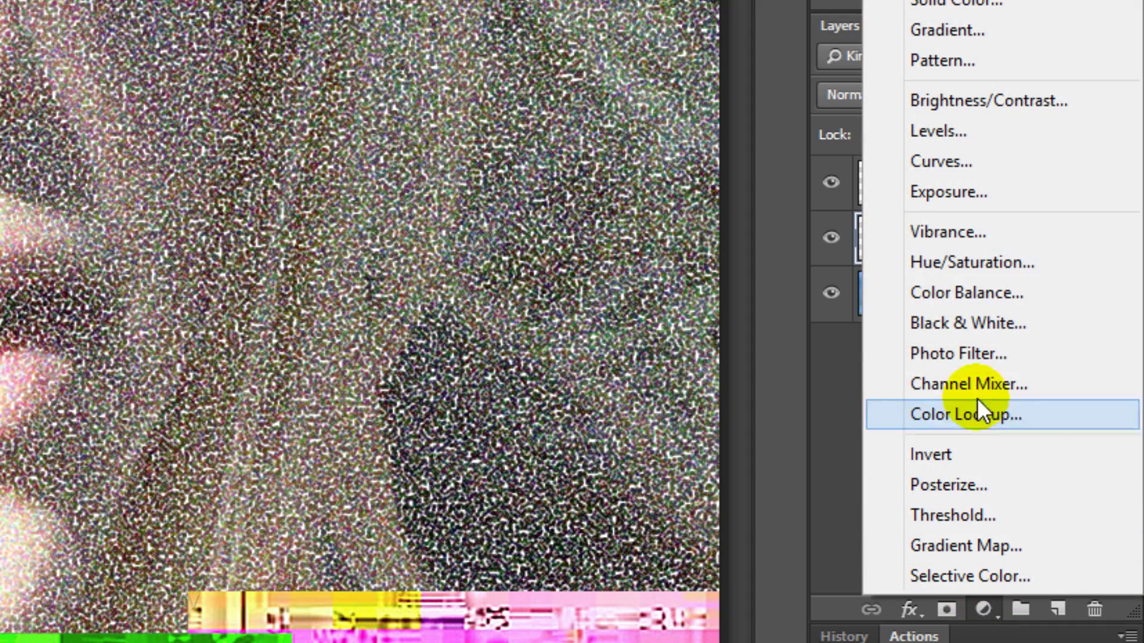
- Add a Hue/Saturation adjustment layer with Saturation set to -100
left_click(967, 262)
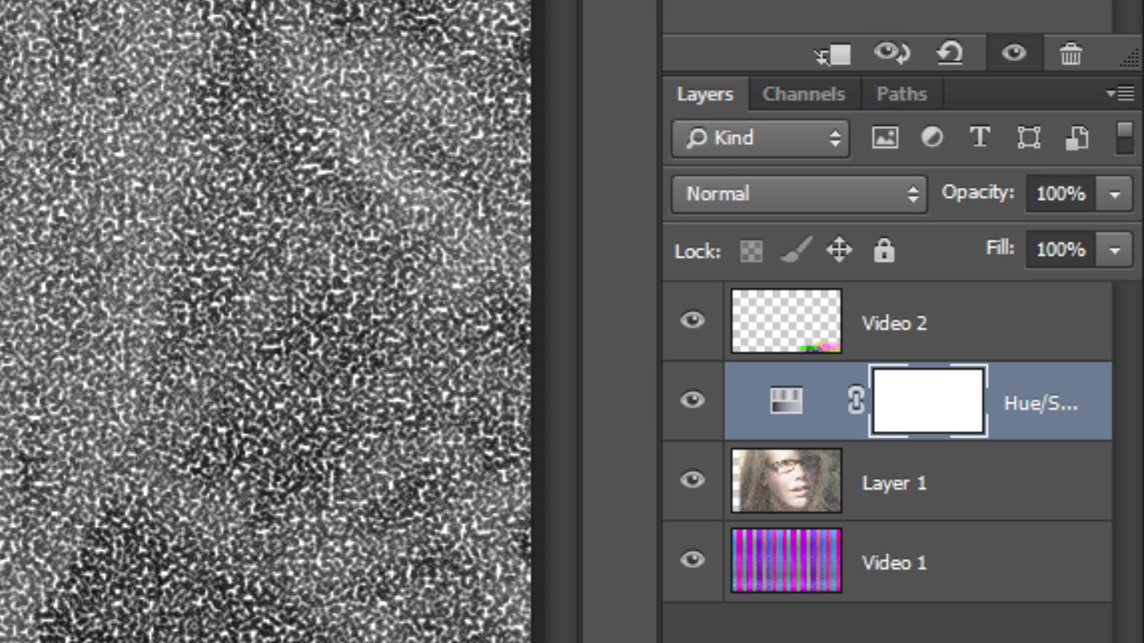
- Clip the Hue/Saturation adjustment to Layer 1 so only the portrait turns grey
left_click(836, 60)
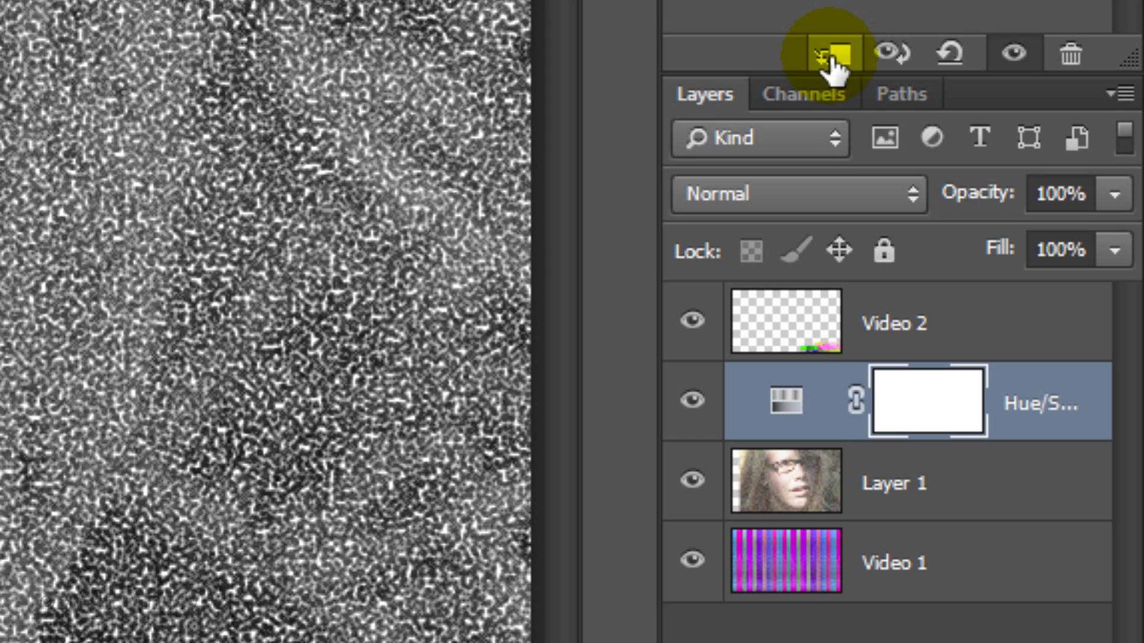
left_click(833, 54)
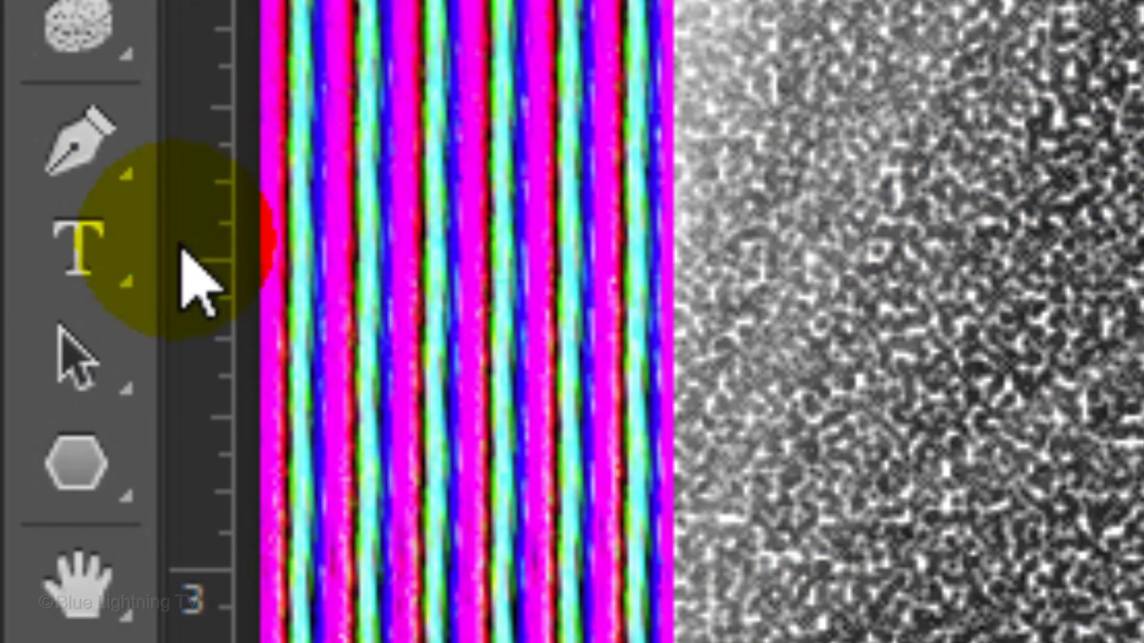
right_click(12, 298)
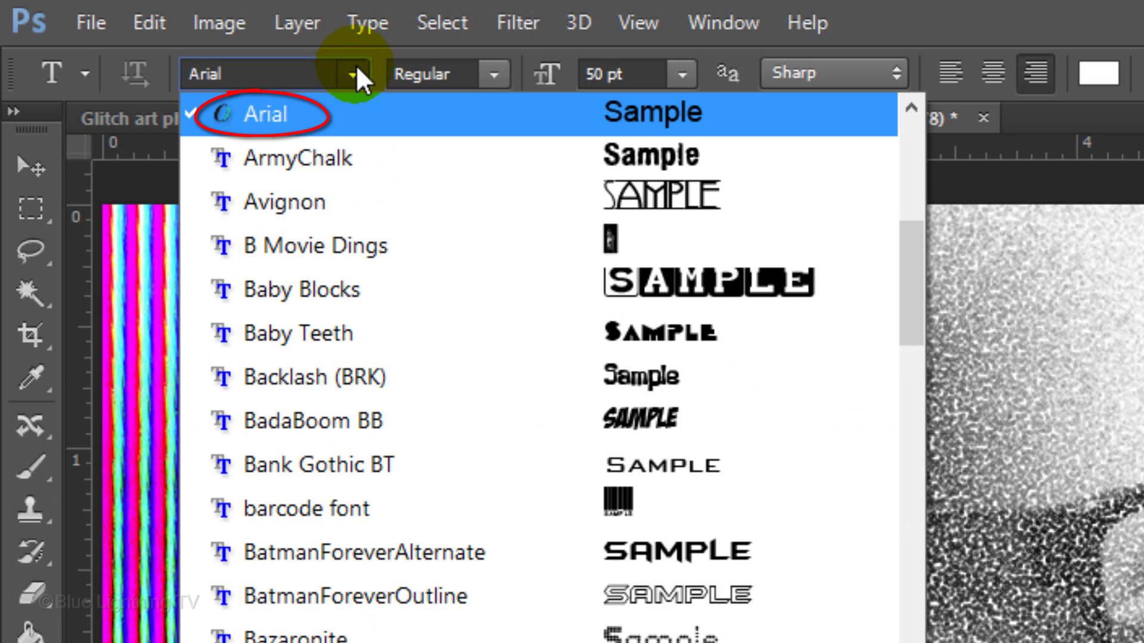
left_click(356, 66)
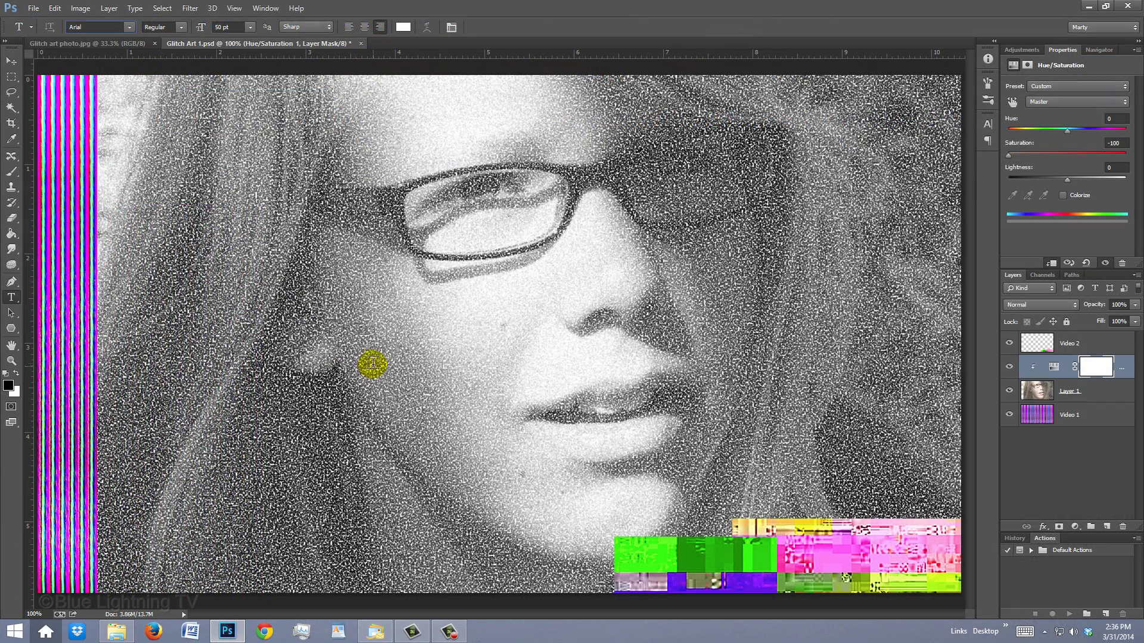
left_click(375, 362)
type("Julie")
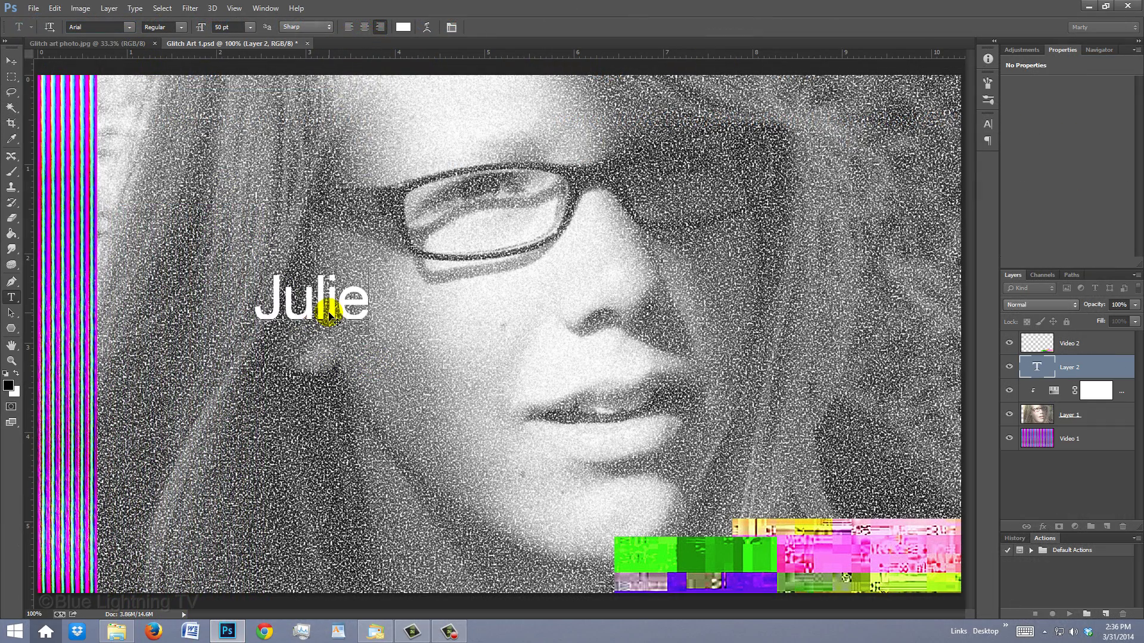
type(" O'Neil")
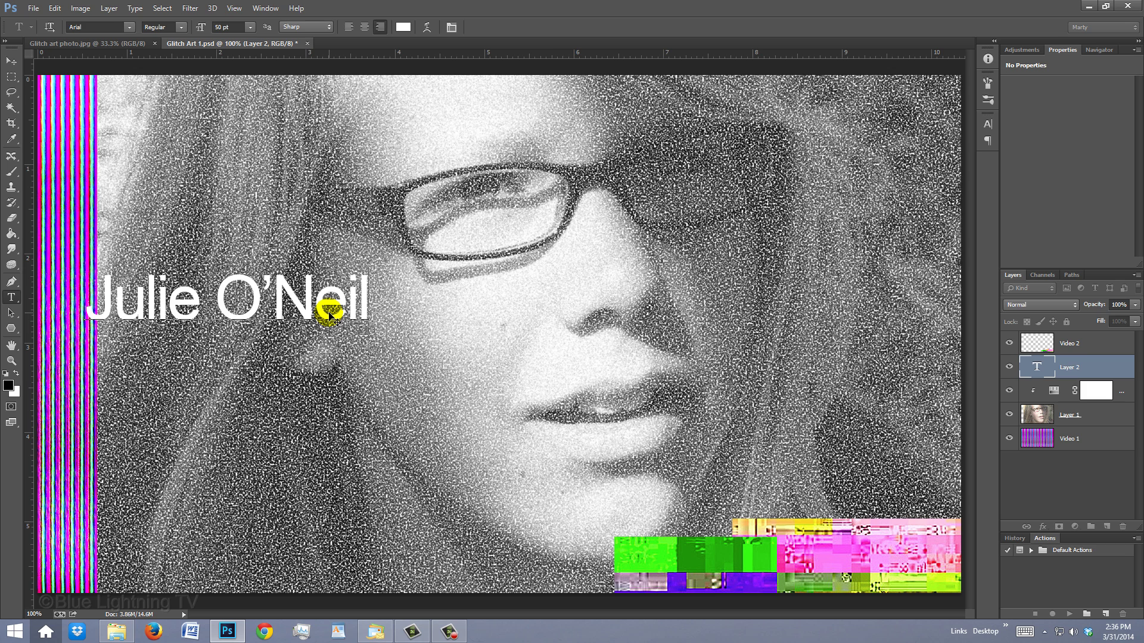
left_click(12, 61)
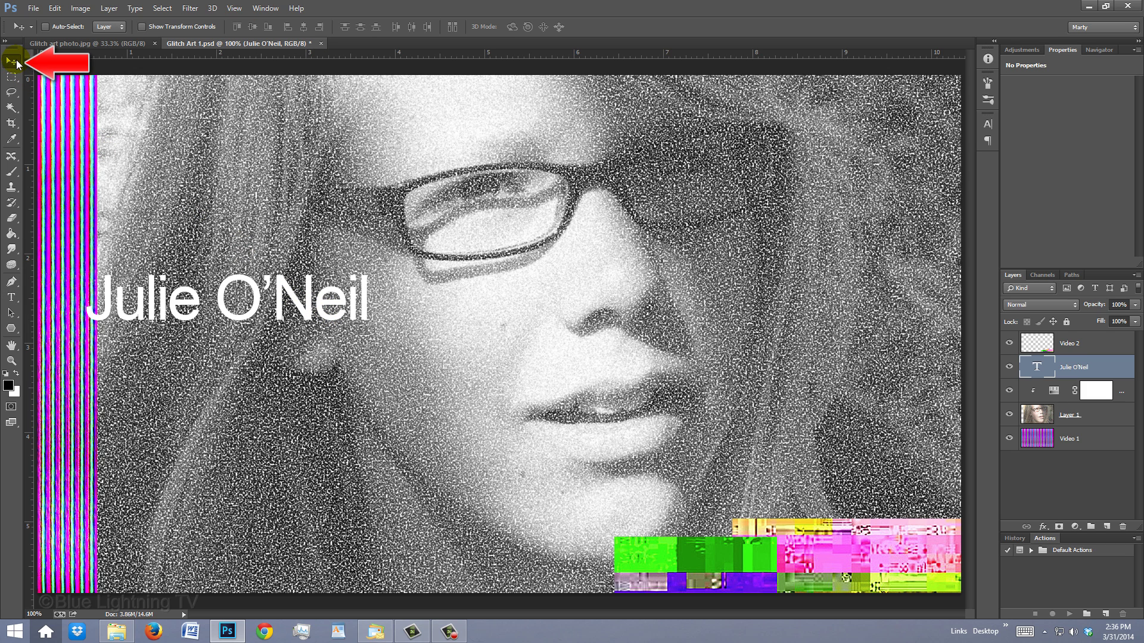
mouse_move(206, 307)
left_mouse_down()
mouse_move(291, 444)
mouse_move(316, 441)
left_mouse_up()
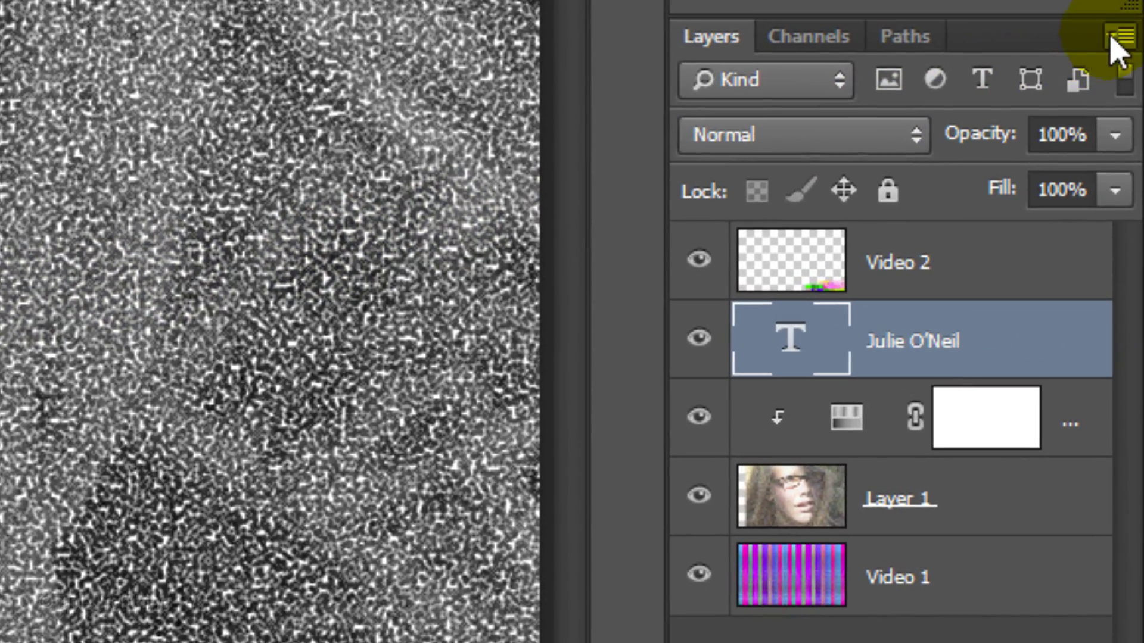
left_click(1117, 40)
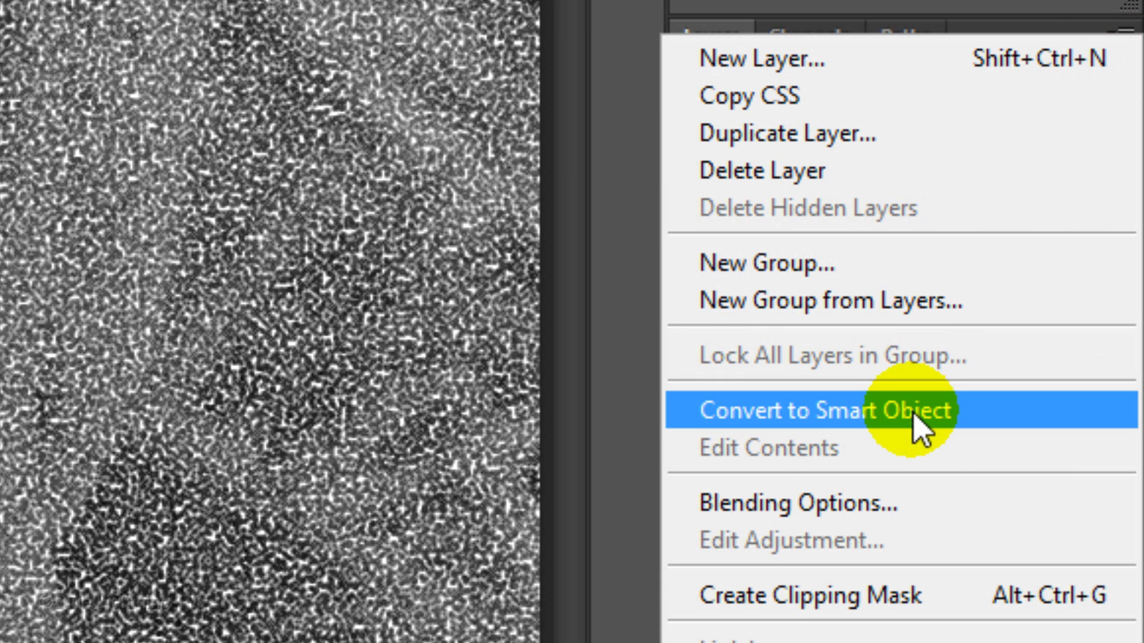
left_click(917, 428)
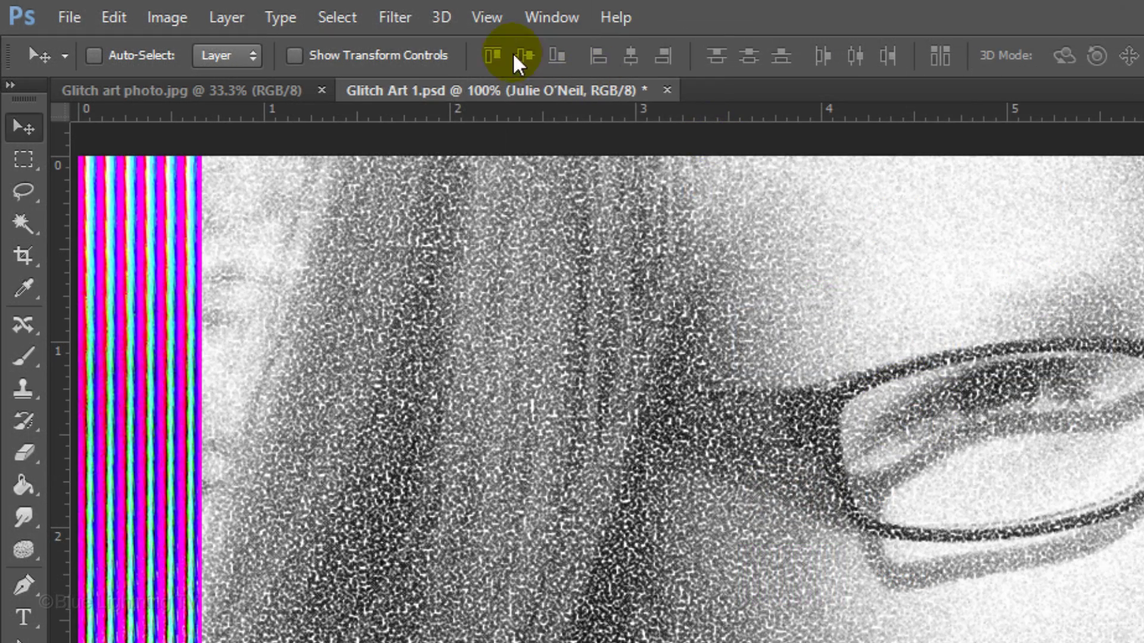
left_click(396, 19)
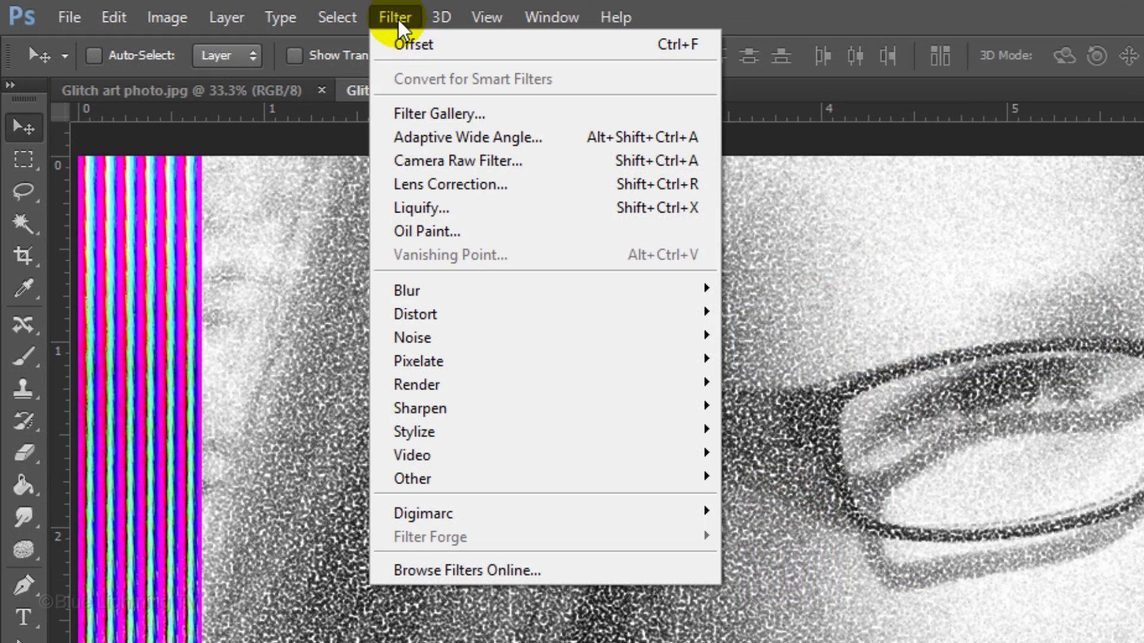
mouse_move(406, 291)
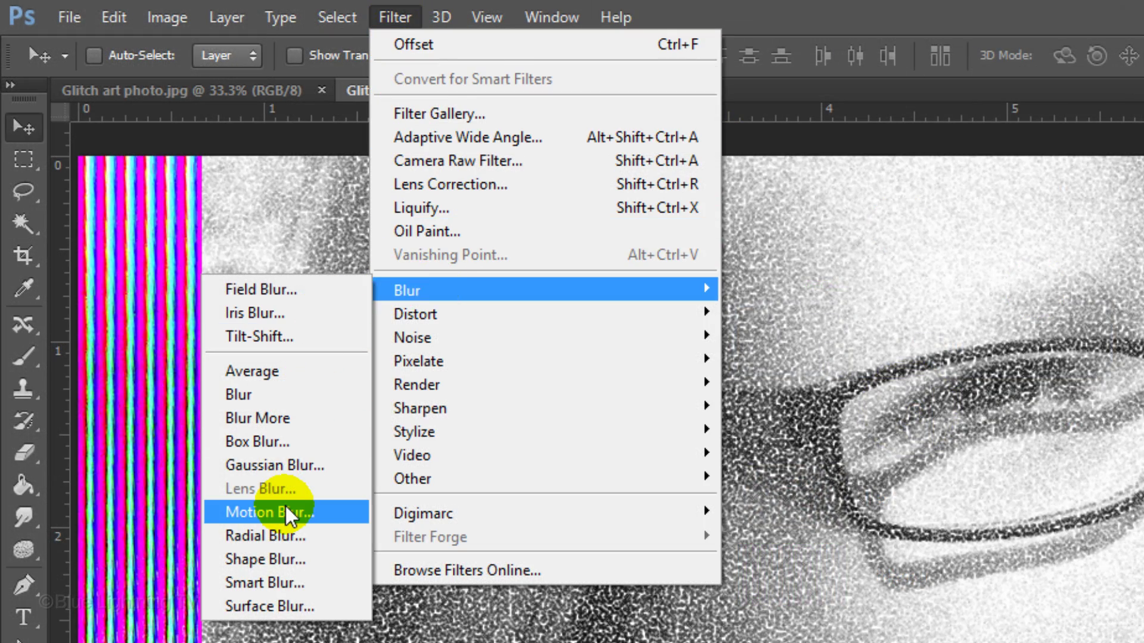
left_click(288, 513)
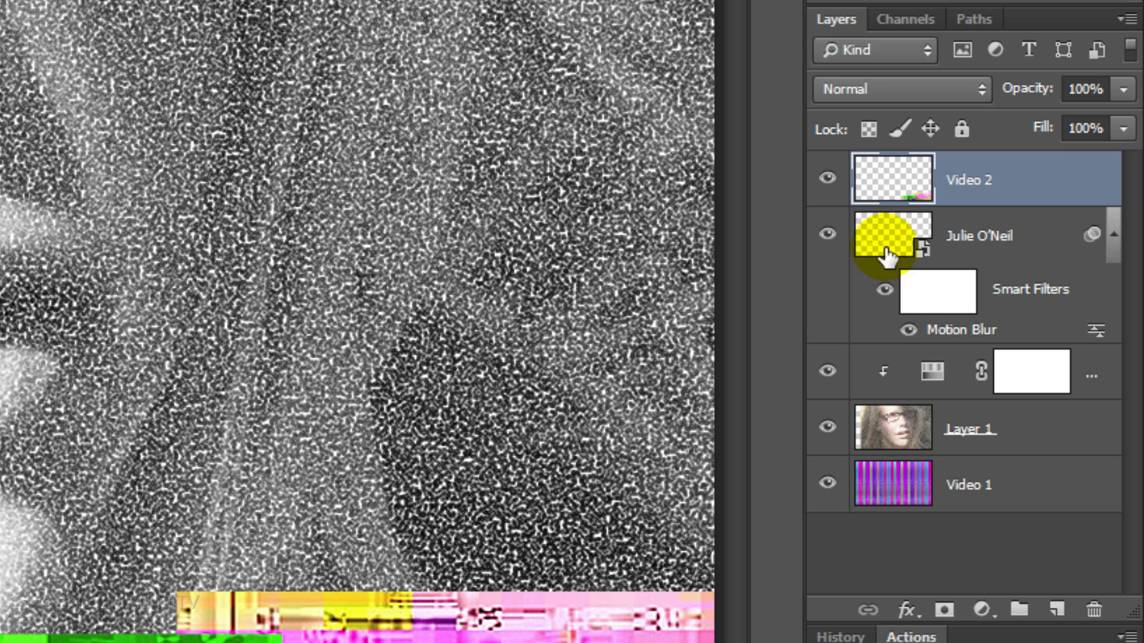
- Add a Levels adjustment layer above Video 2 at the top of the stack to deepen the shadows
left_click(980, 609)
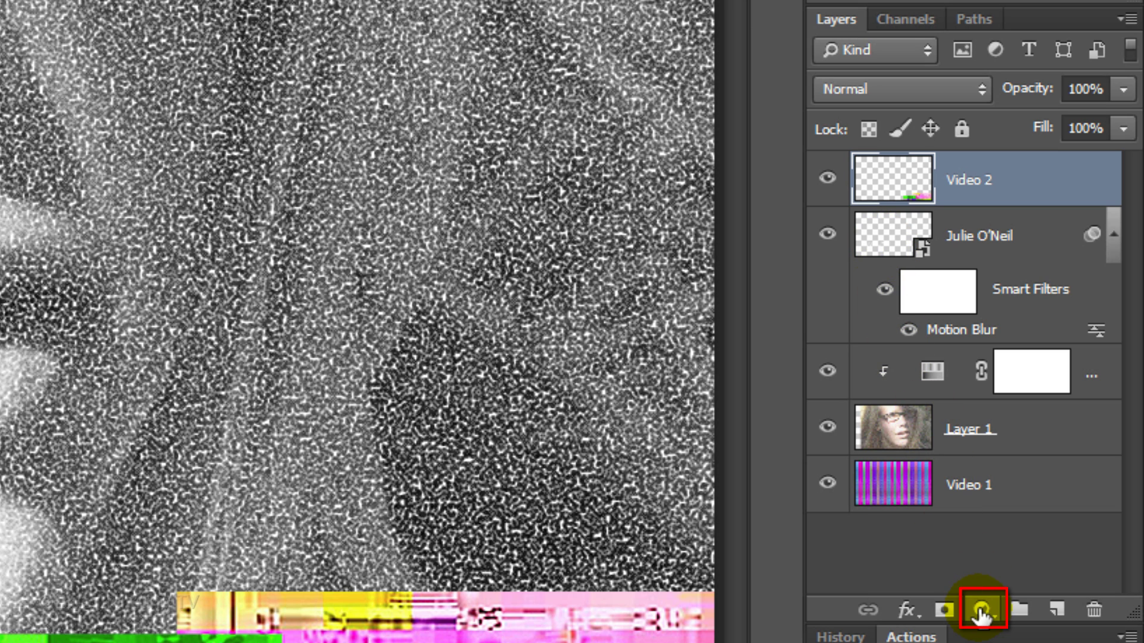
left_click(981, 609)
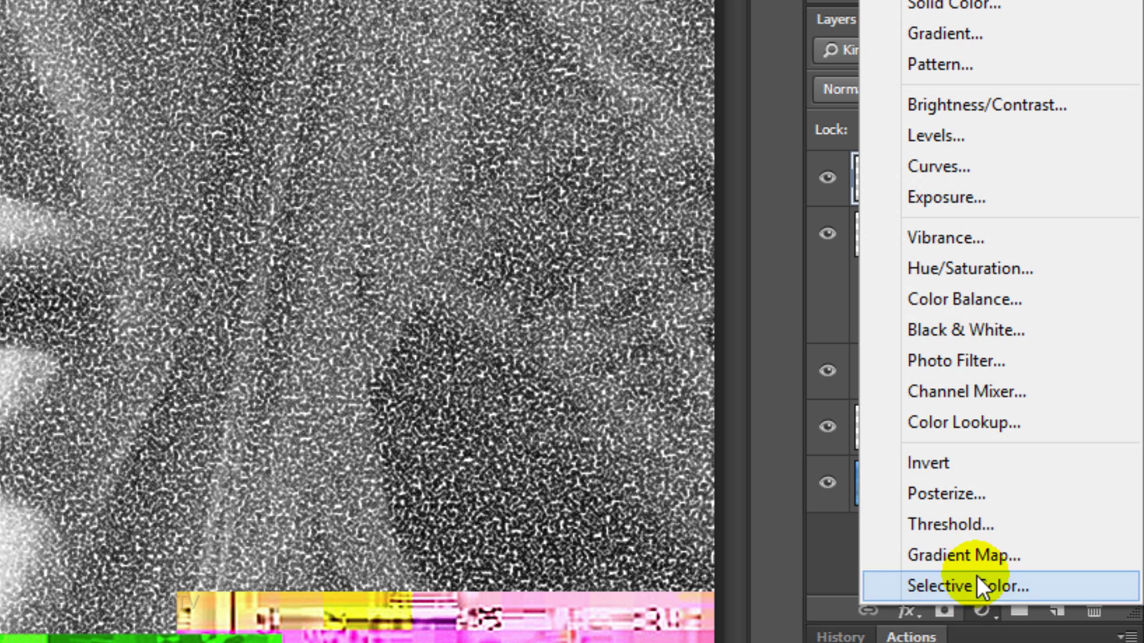
left_click(965, 140)
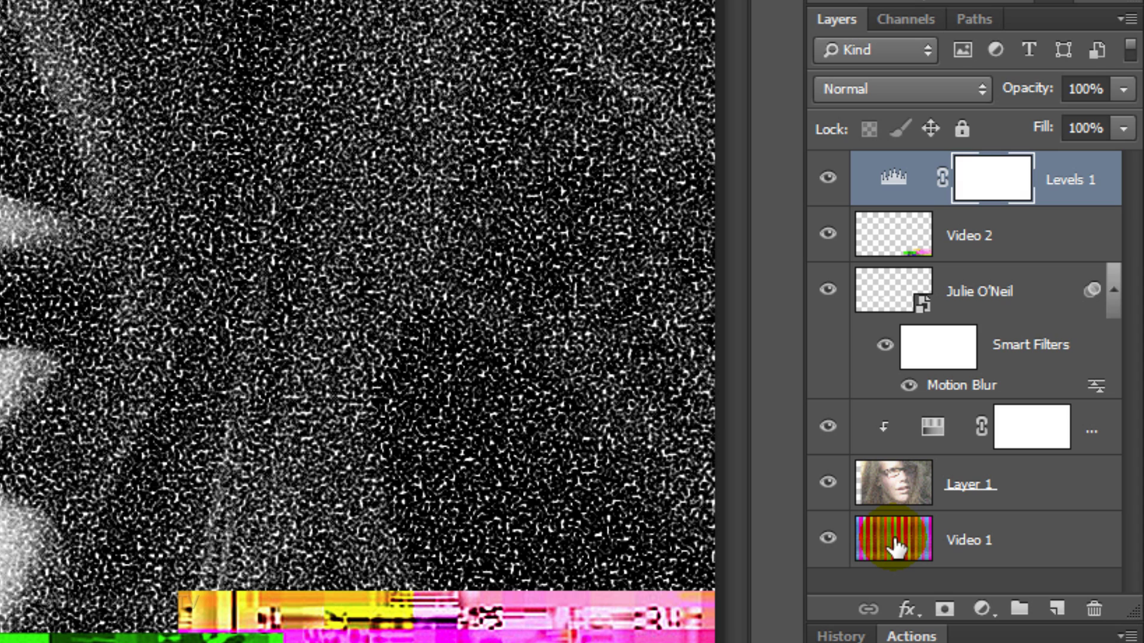
- Select all portrait layers and convert them into one smart object, Levels 1
left_click(895, 545, "shift")
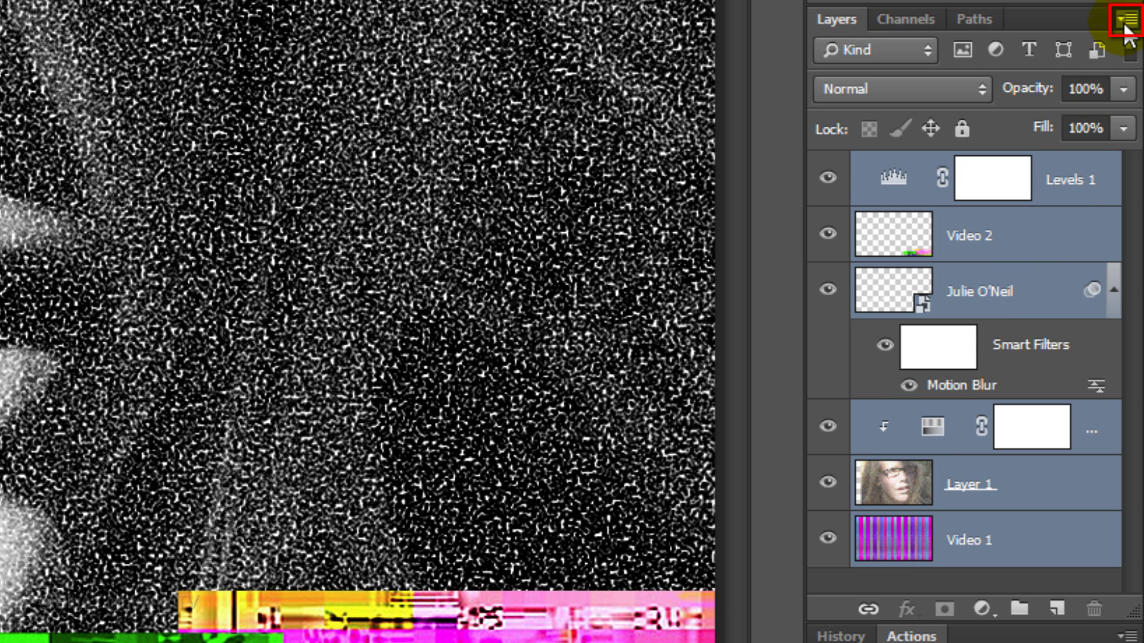
left_click(1128, 20)
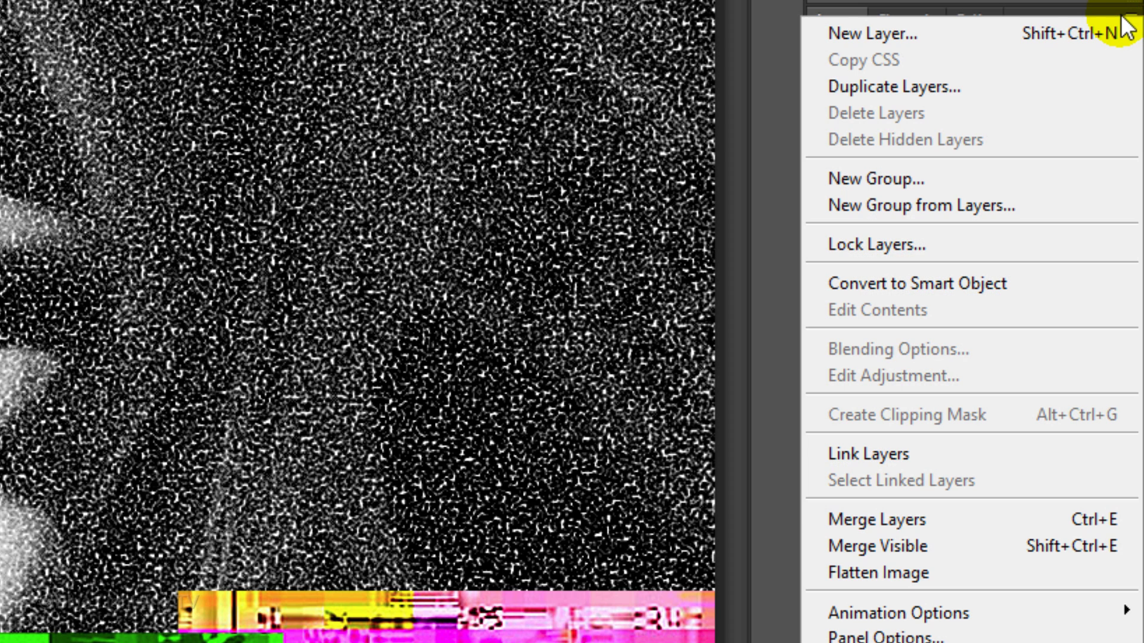
left_click(1024, 280)
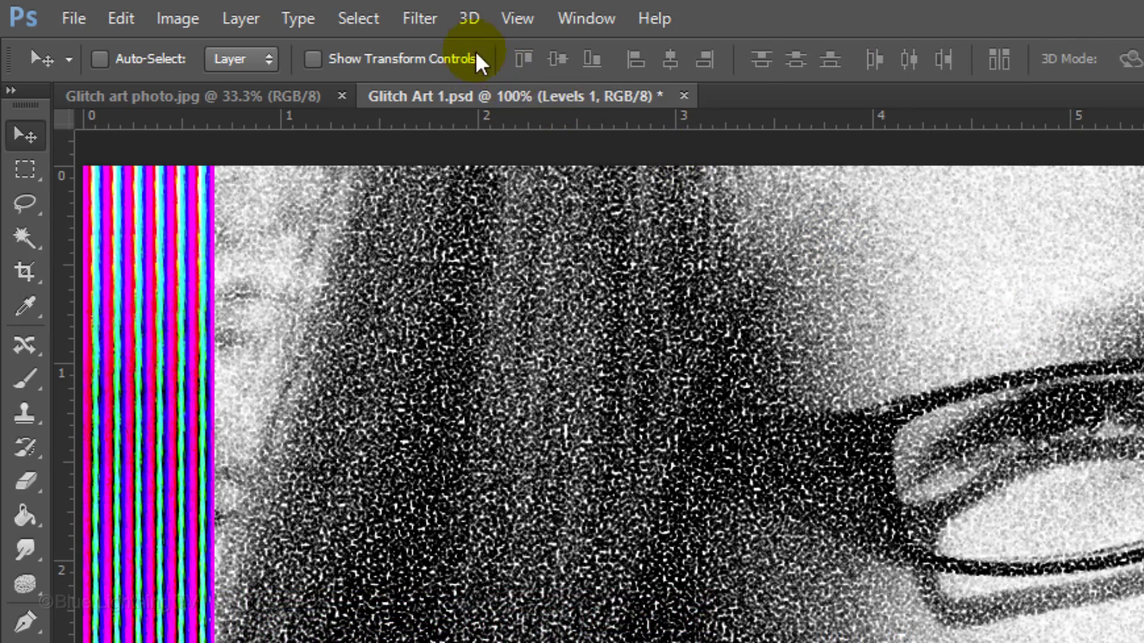
- Apply a Shear filter bent into a wavy S-curve to the Levels 1 smart object
left_click(427, 16)
mouse_move(441, 334)
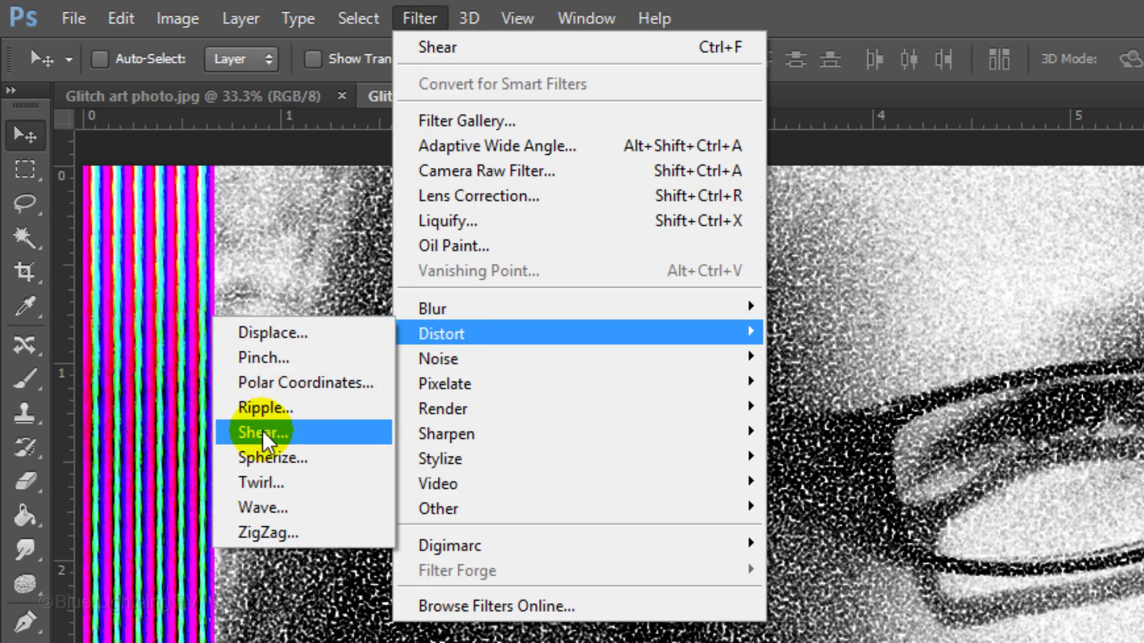
left_click(263, 434)
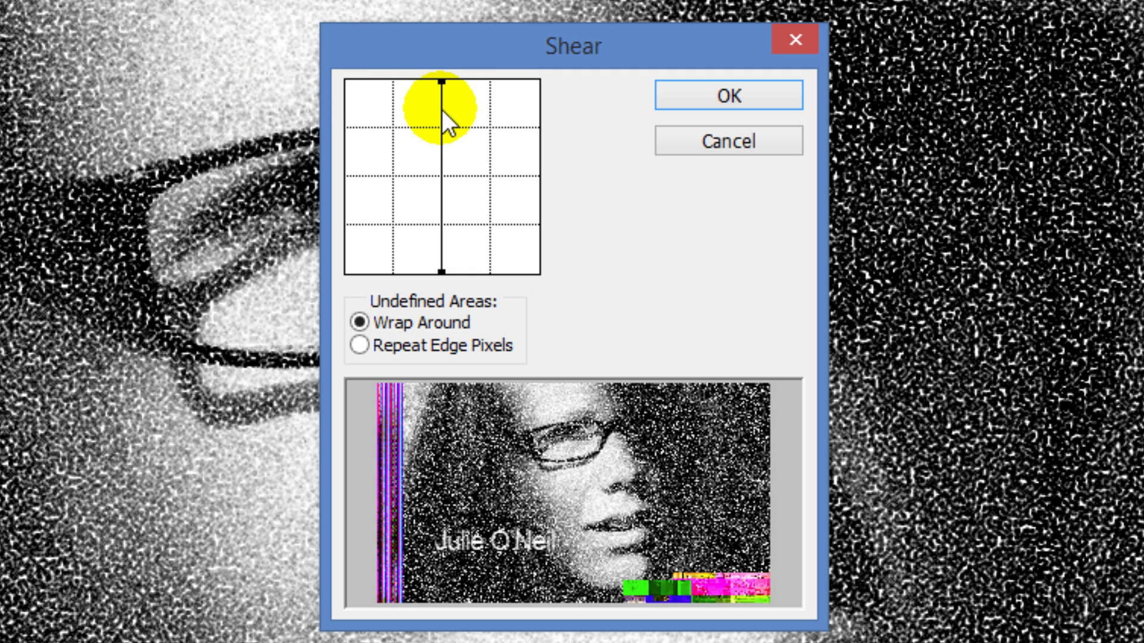
left_click_drag(444, 114, 445, 141)
mouse_move(442, 227)
left_mouse_down()
mouse_move(439, 280)
mouse_move(415, 187)
left_mouse_up()
left_click_drag(449, 128, 424, 139)
left_click_drag(379, 230, 420, 260)
left_click_drag(437, 149, 435, 145)
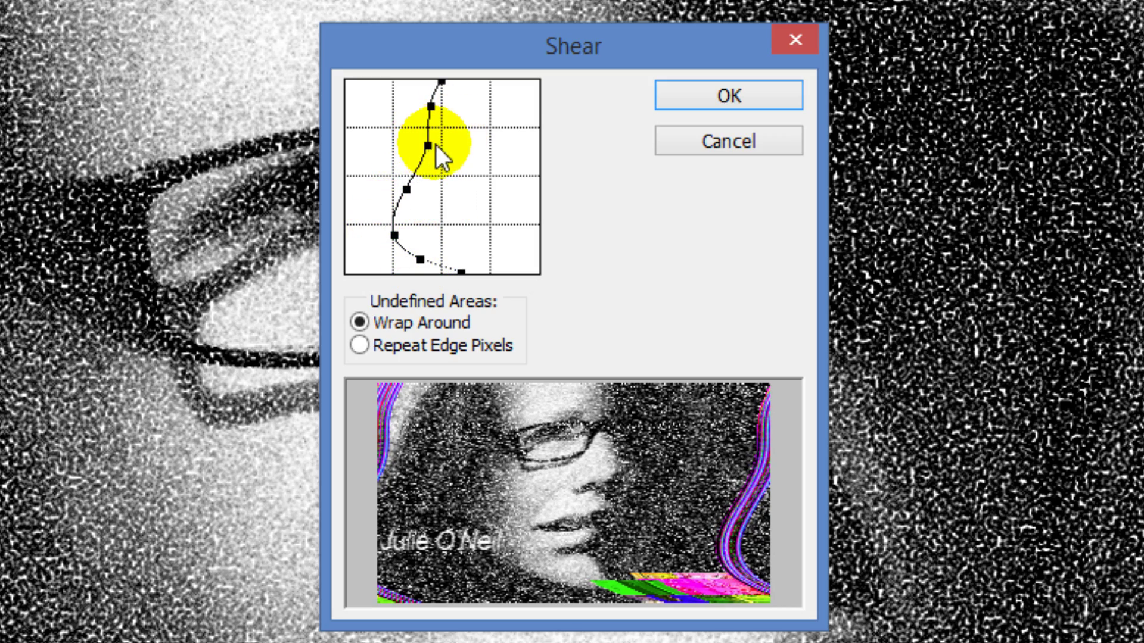
left_click(744, 95)
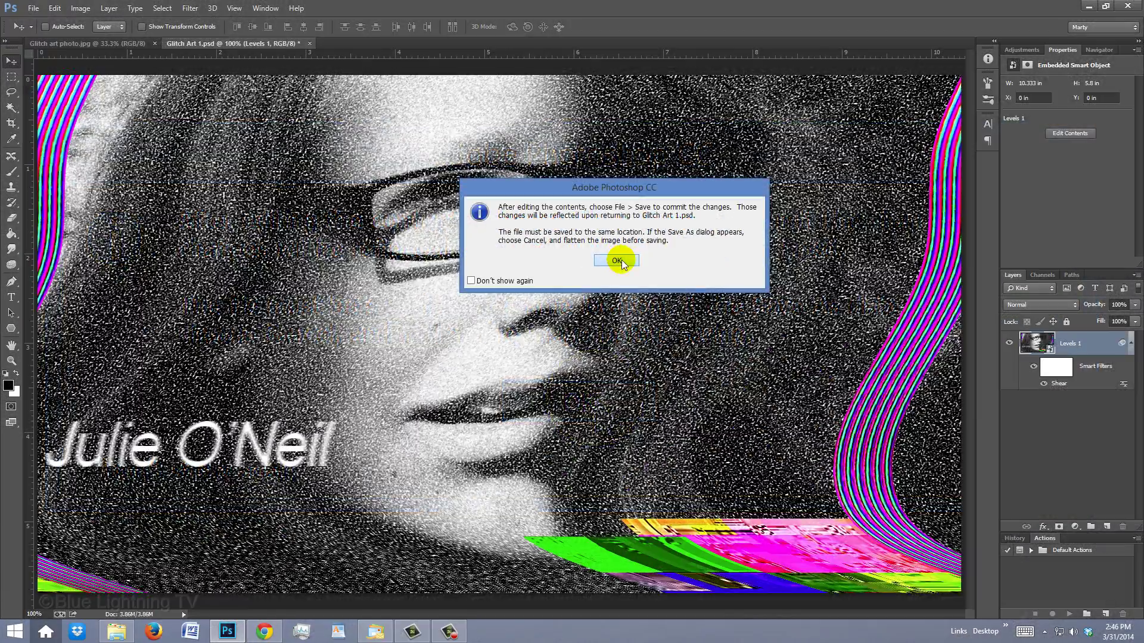
left_click(621, 259)
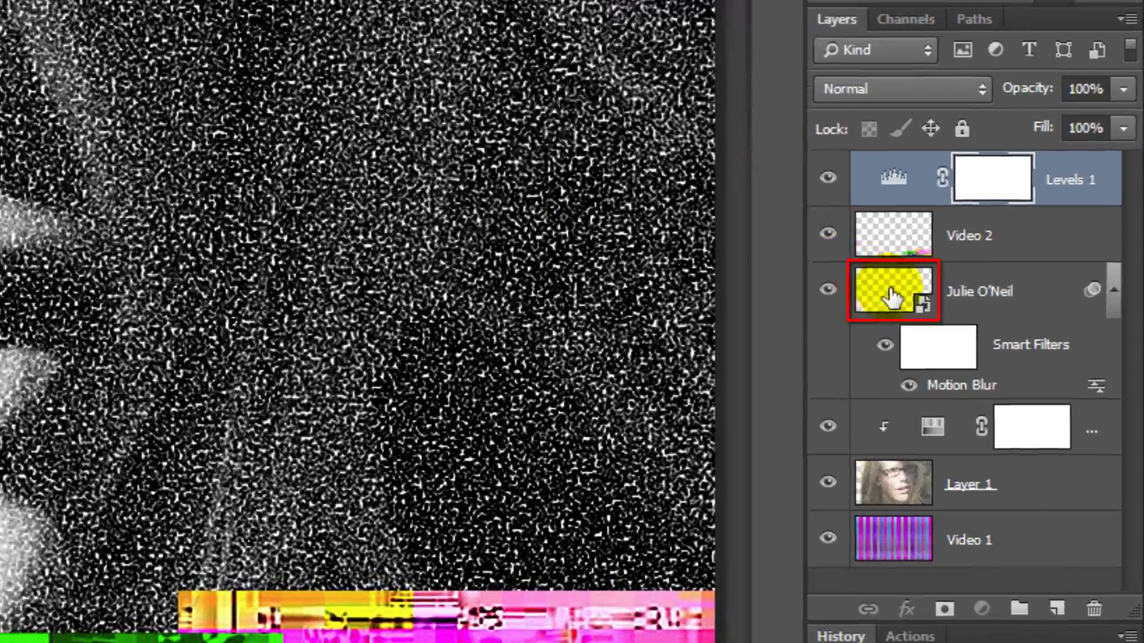
left_click(892, 296)
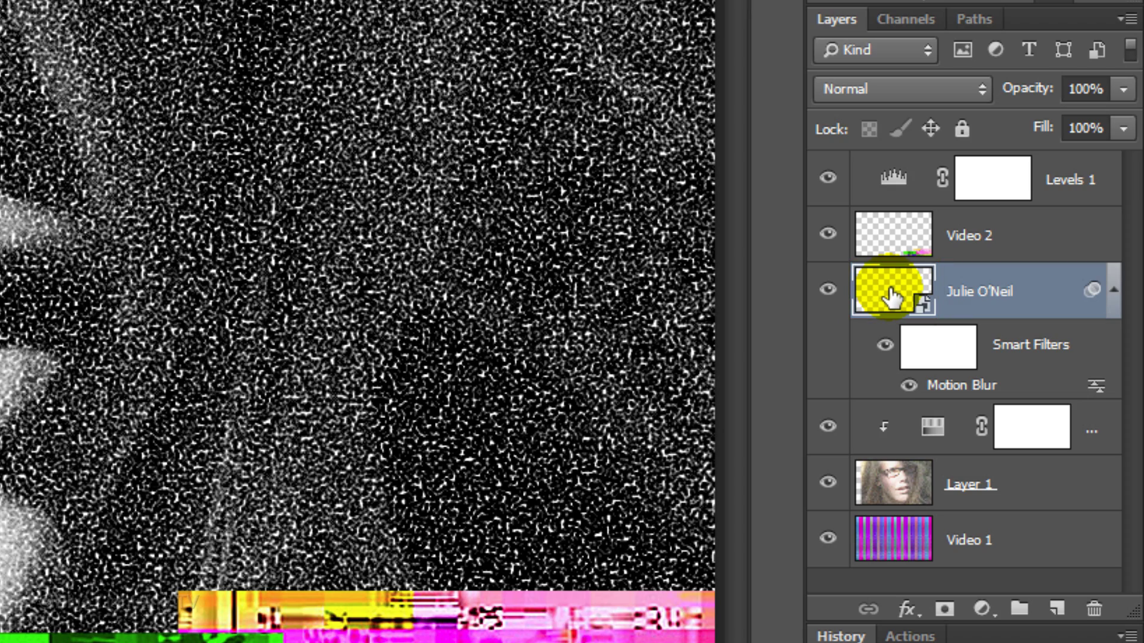
double_click(892, 296)
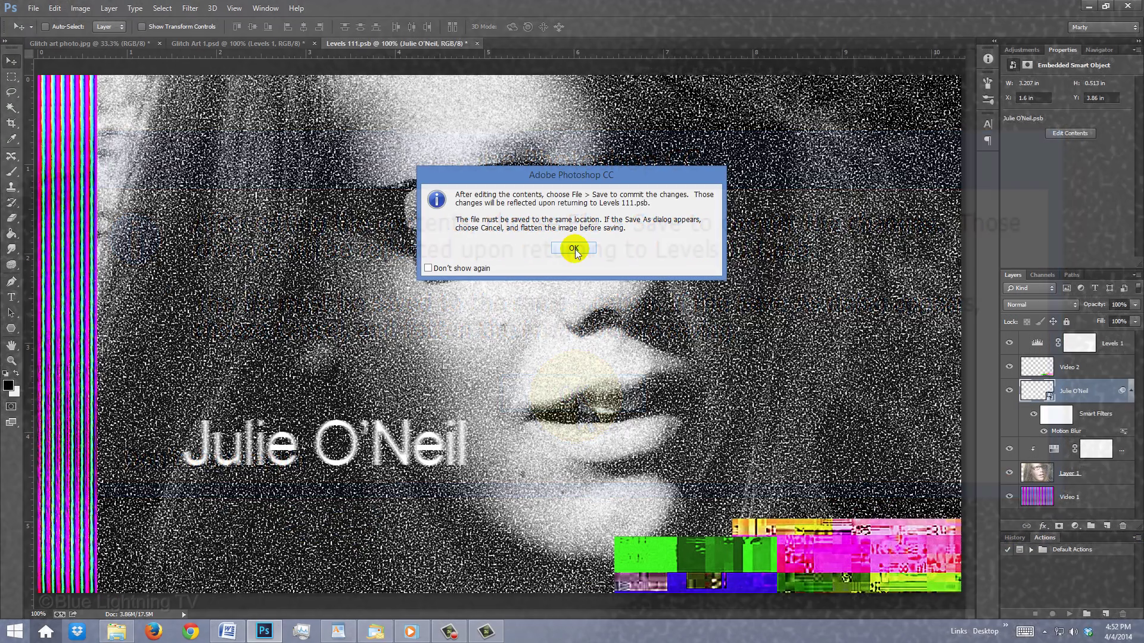
left_click(574, 249)
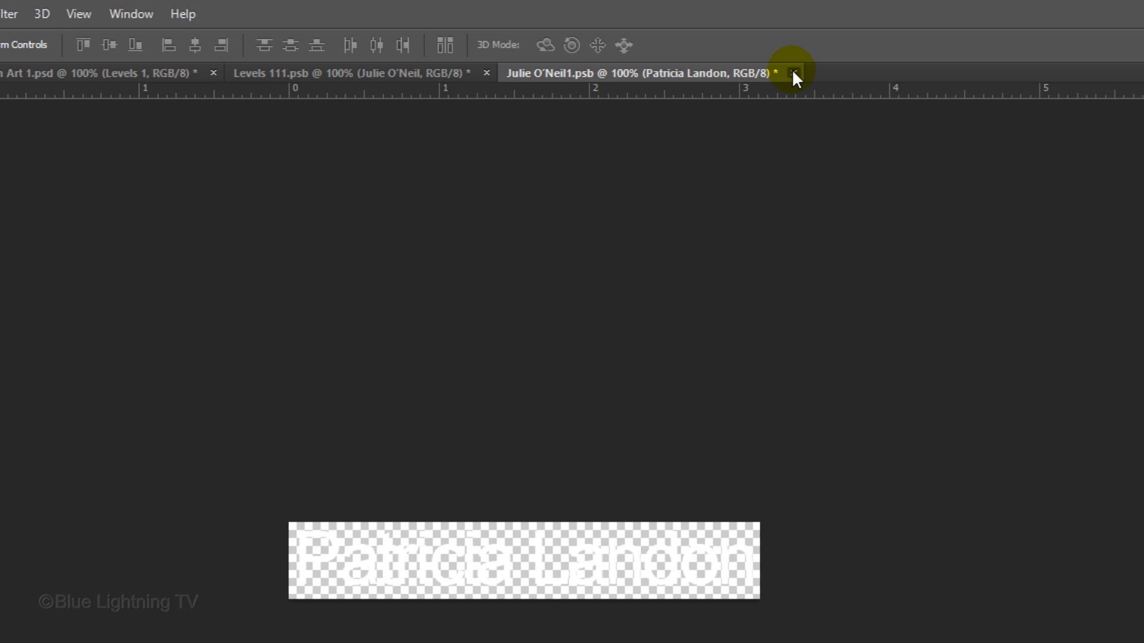
left_click(793, 72)
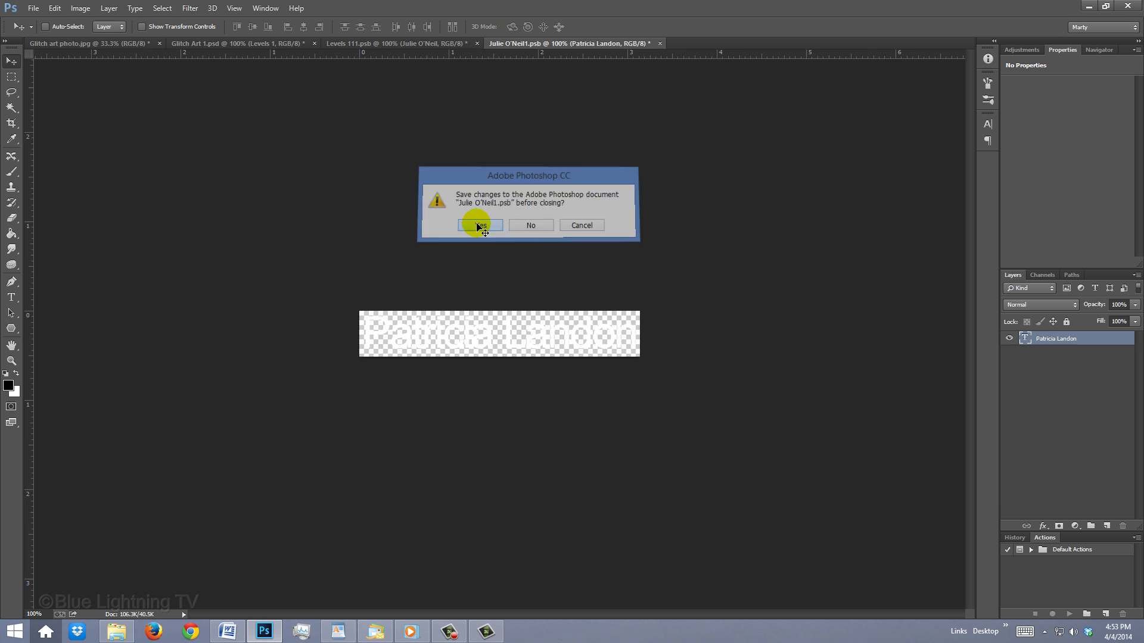
left_click(475, 224)
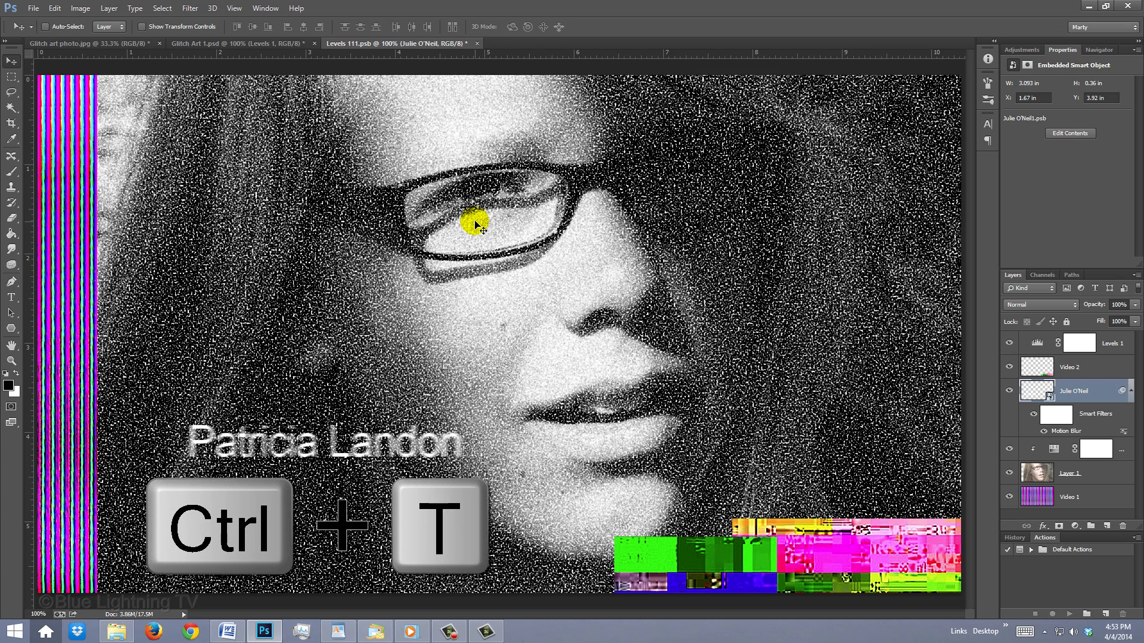
key("ctrl+t")
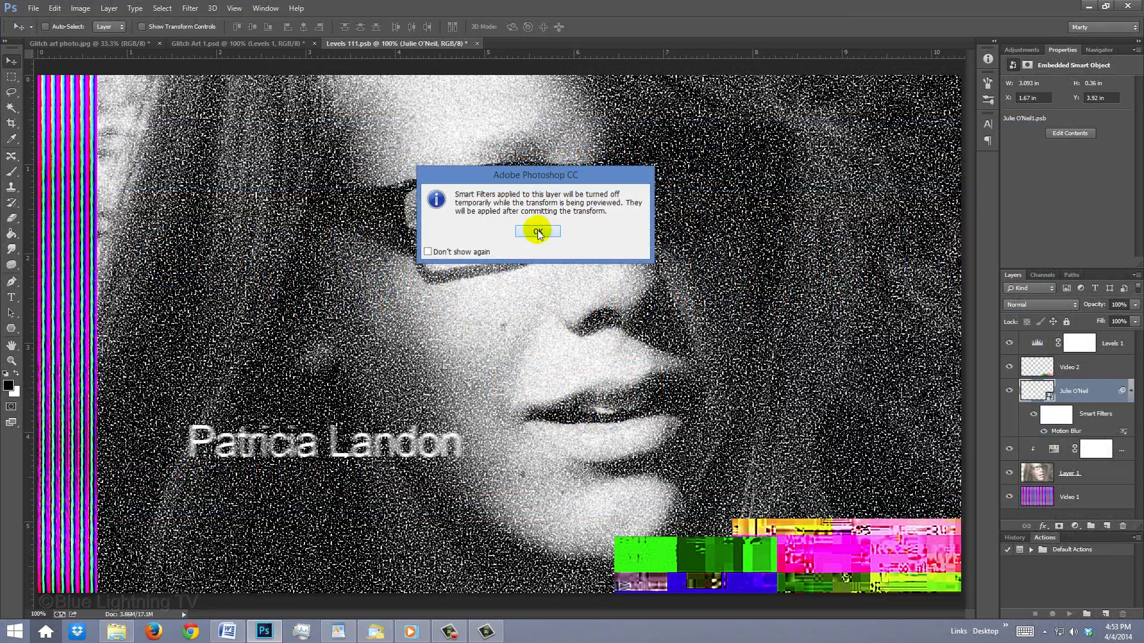
left_click(537, 232)
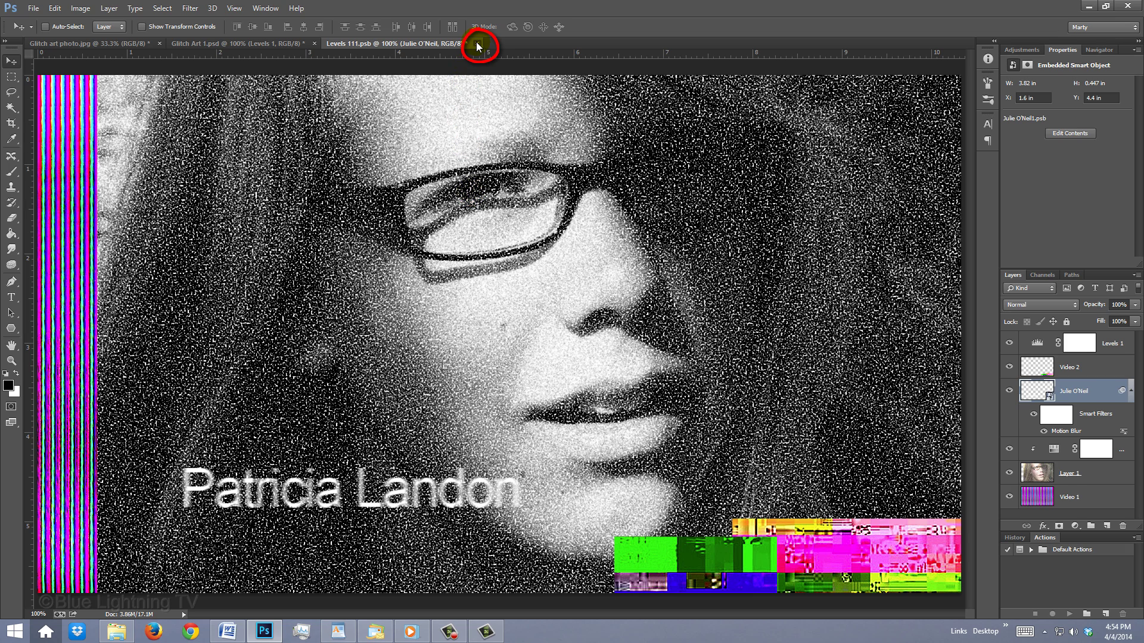
- Save and close the Levels 111.psb contents document
left_click(477, 43)
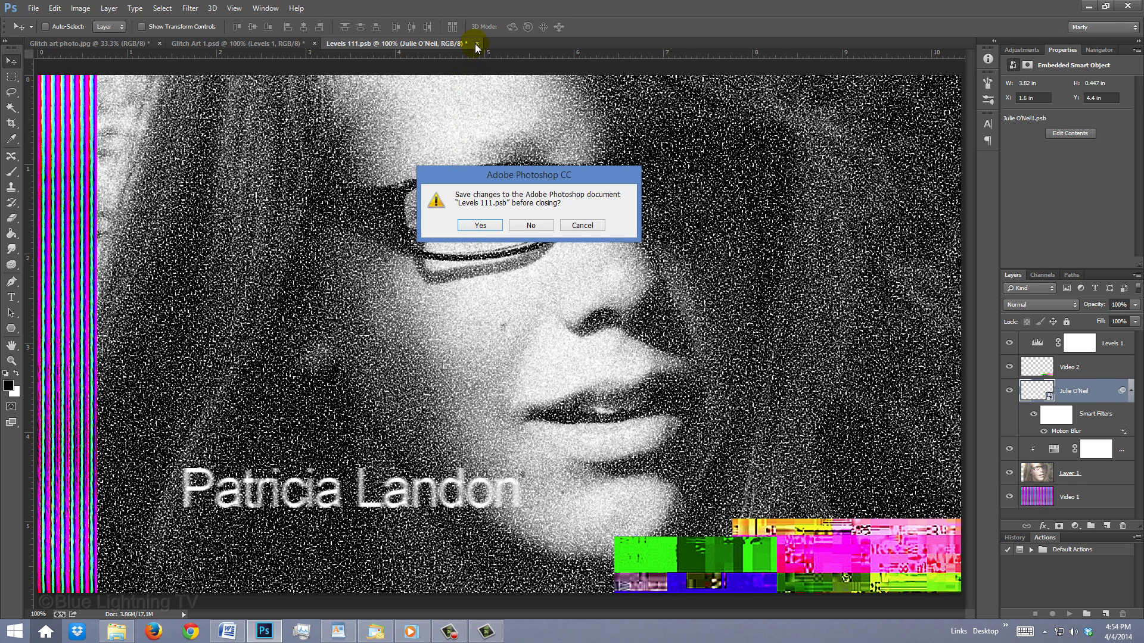
left_click(480, 226)
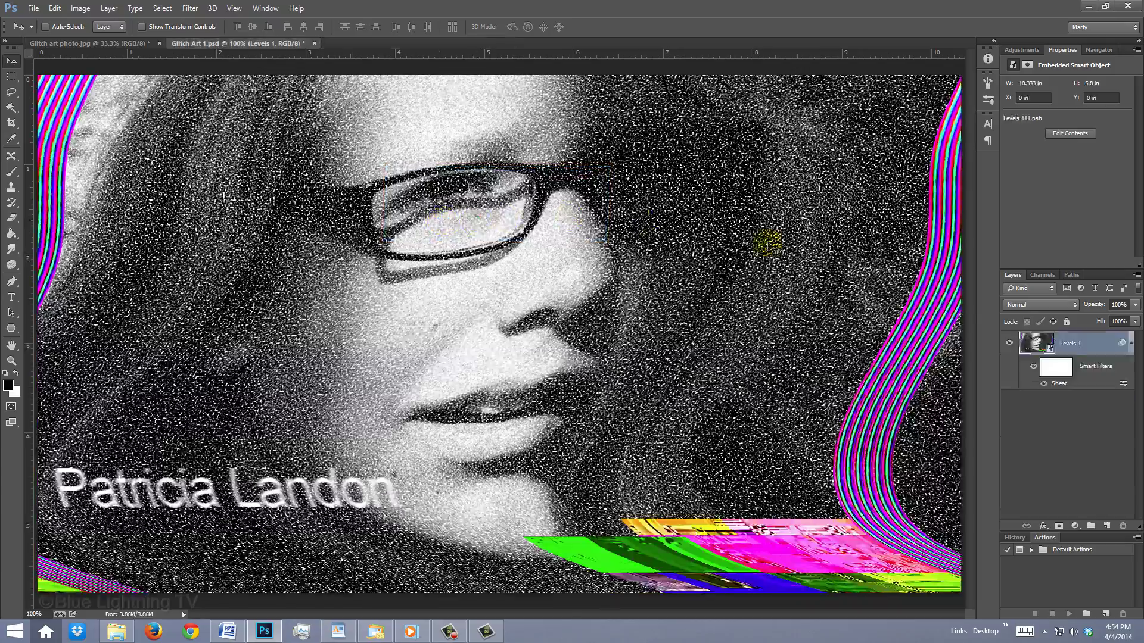